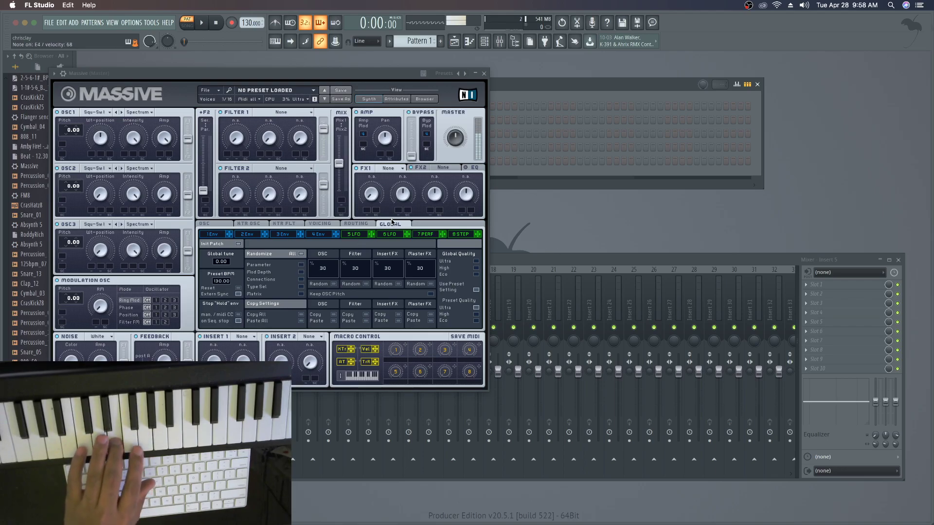
Audition presets such as Distress and First Steps in Massive's sound browser.
left_click(423, 100)
scroll(317, 227, "down", 15)
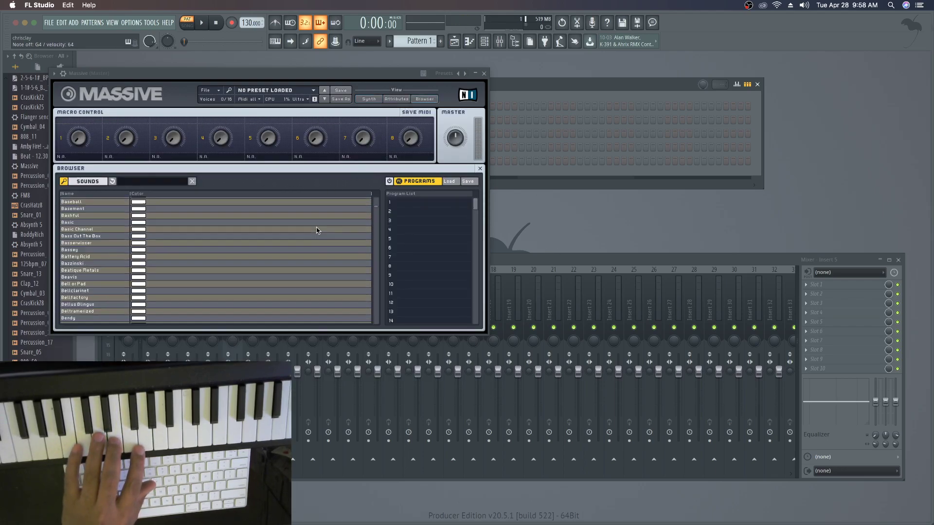
left_click(317, 226)
scroll(317, 230, "down", 5)
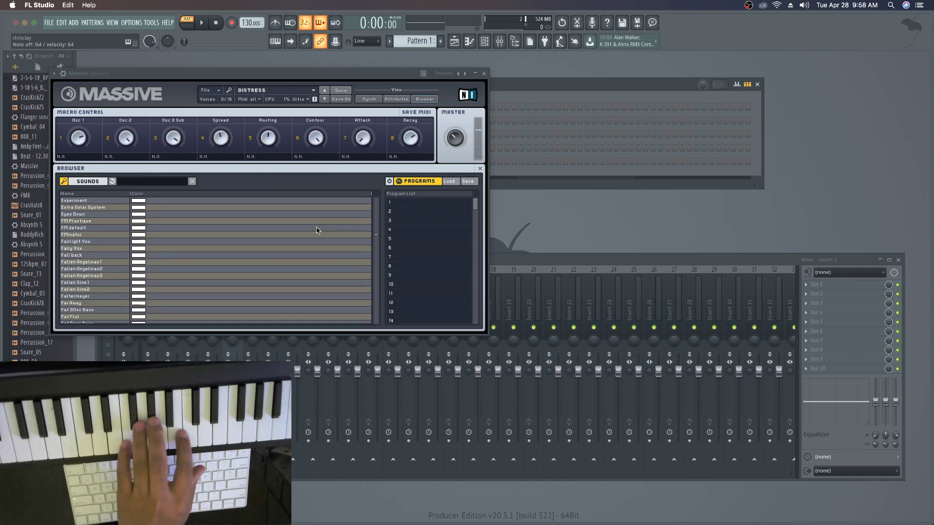
left_click(317, 229)
scroll(316, 230, "down", 5)
left_click(317, 228)
scroll(317, 231, "down", 10)
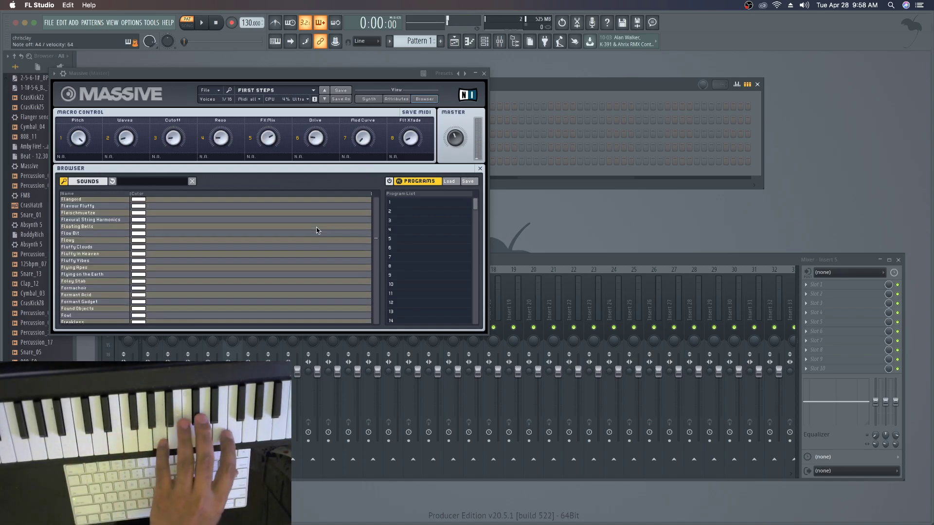
Continue through Massive's sound list and load the Josies Song preset.
left_click(317, 230)
scroll(317, 230, "down", 5)
left_click(317, 230)
scroll(316, 231, "down", 10)
left_click(316, 230)
scroll(316, 231, "down", 5)
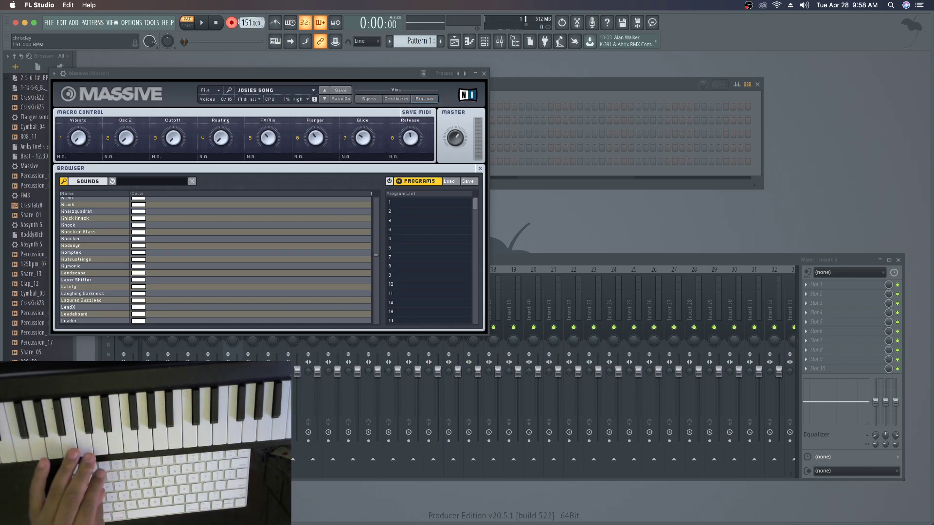
Record a short trial take with the Massive preset at 151 BPM and close the synth window.
key("space")
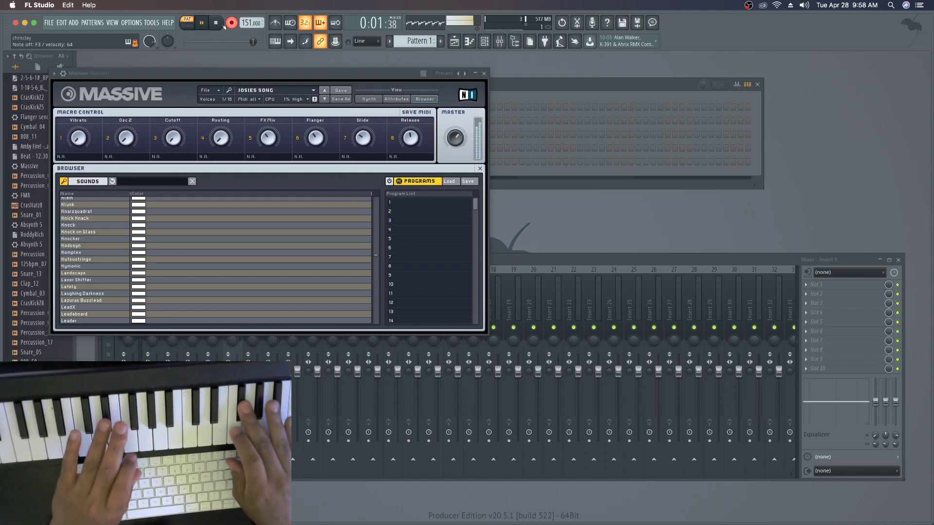
key("space")
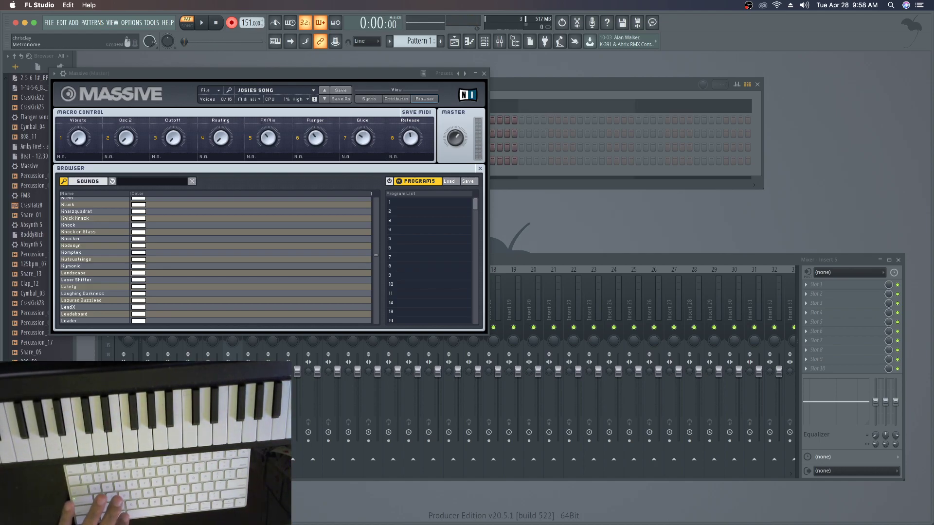
left_click(484, 73)
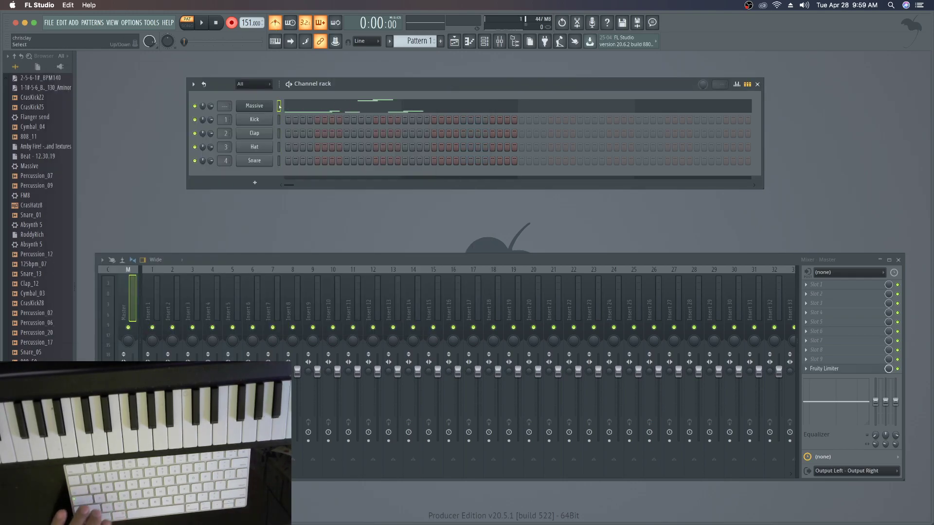
Record further trial takes on the Massive channel and undo them.
key("space")
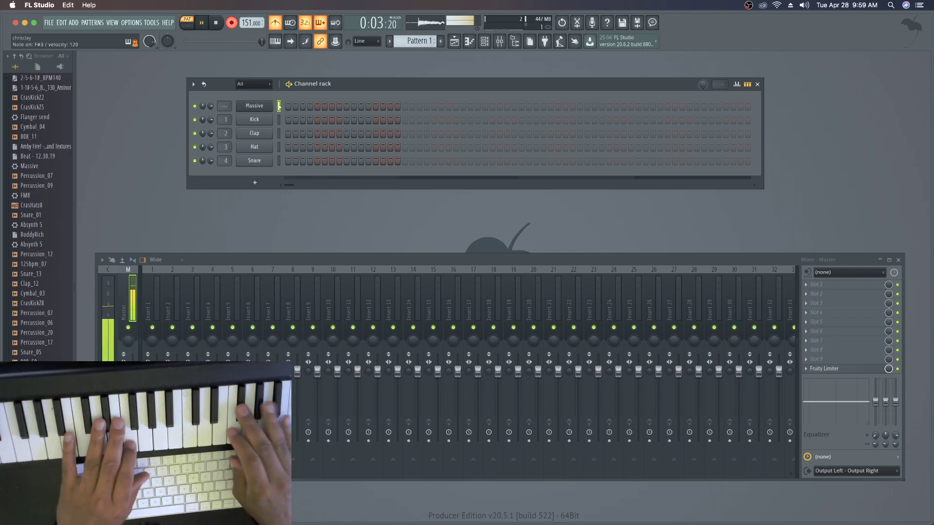
key("space")
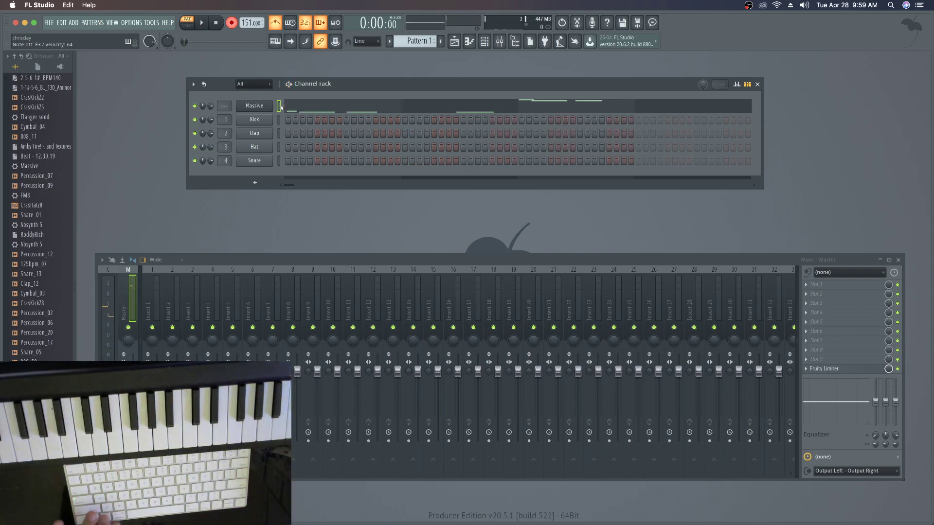
key("super+z")
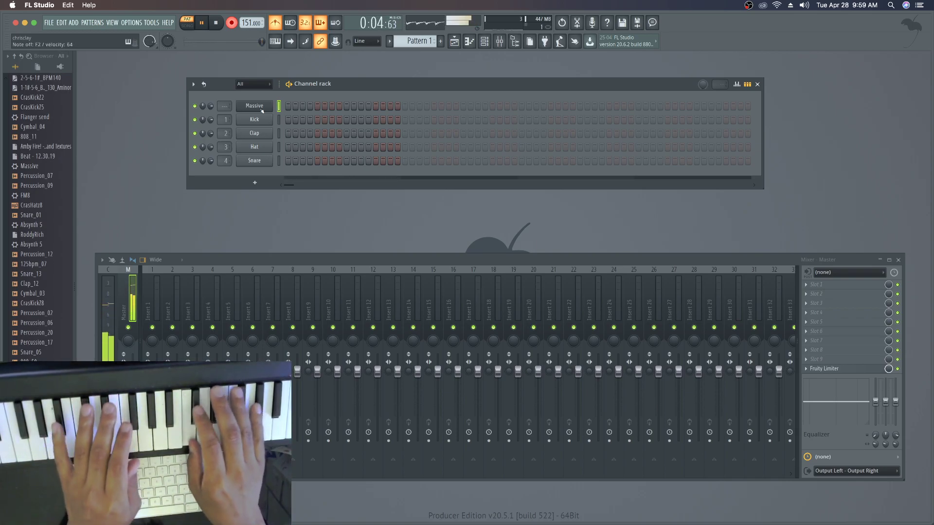
key("space")
key("super+z")
Record a two-bar melody on the Massive channel in Pattern 1.
key("space")
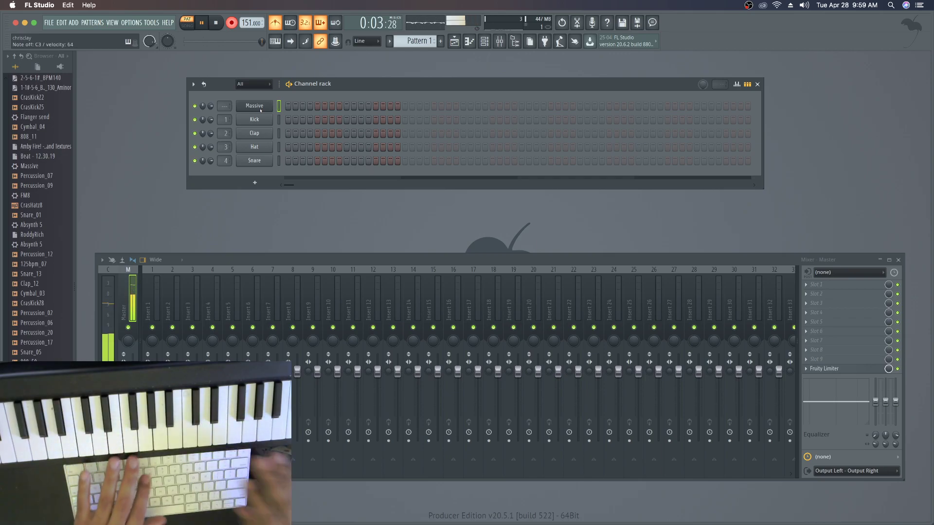
key("space")
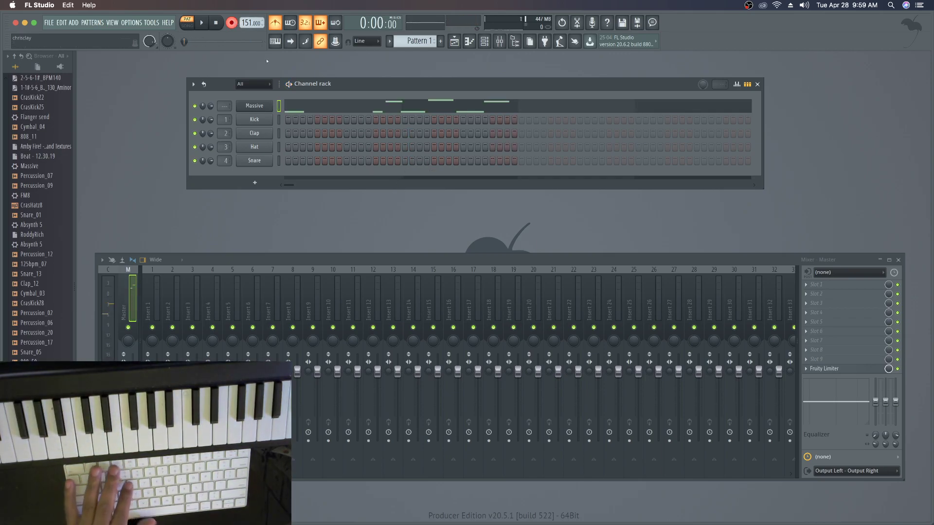
Clone the Massive channel and move the copy's synth window out of the way of the channel rack.
right_click(268, 124)
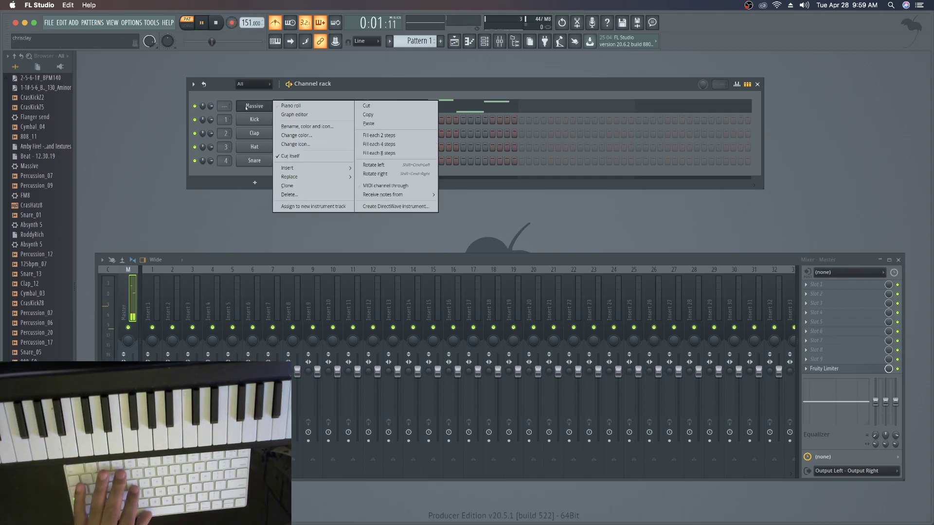
left_click(288, 187)
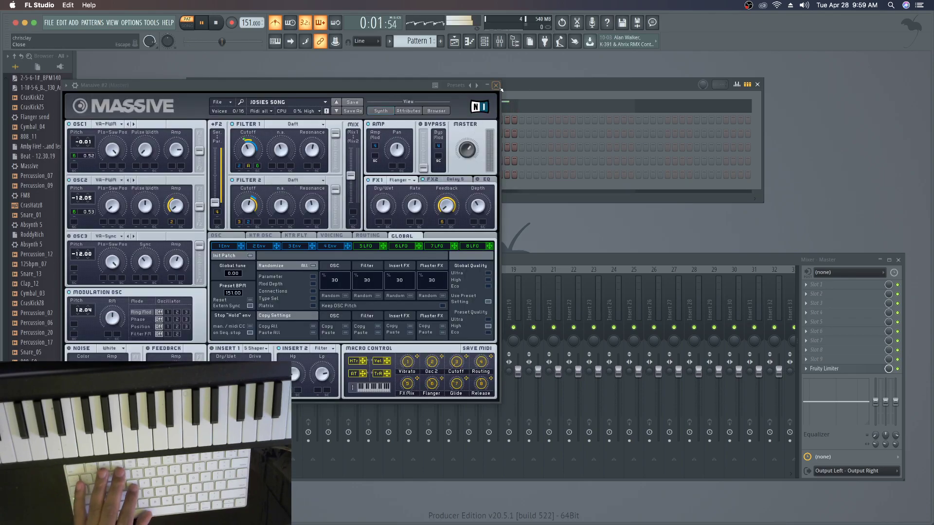
left_click_drag(423, 88, 615, 166)
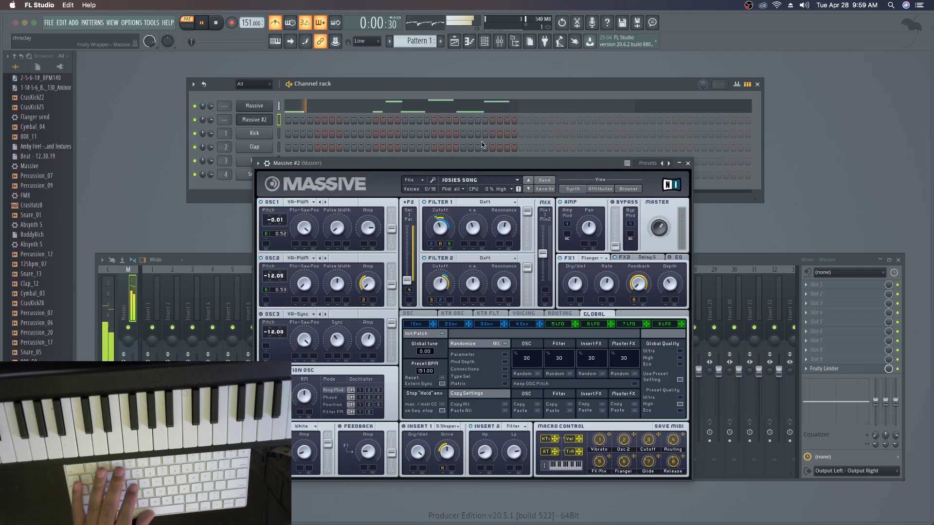
In the Massive channel's piano roll, shift the last C3, the last F2 and the C#3 note slightly later.
left_click(442, 111)
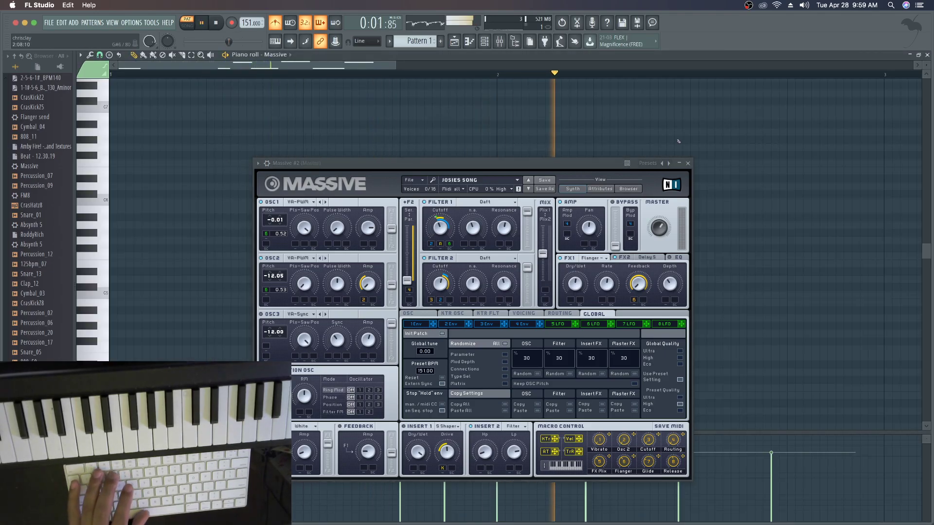
left_click(687, 164)
scroll(582, 191, "down", 5)
scroll(583, 193, "down", 4)
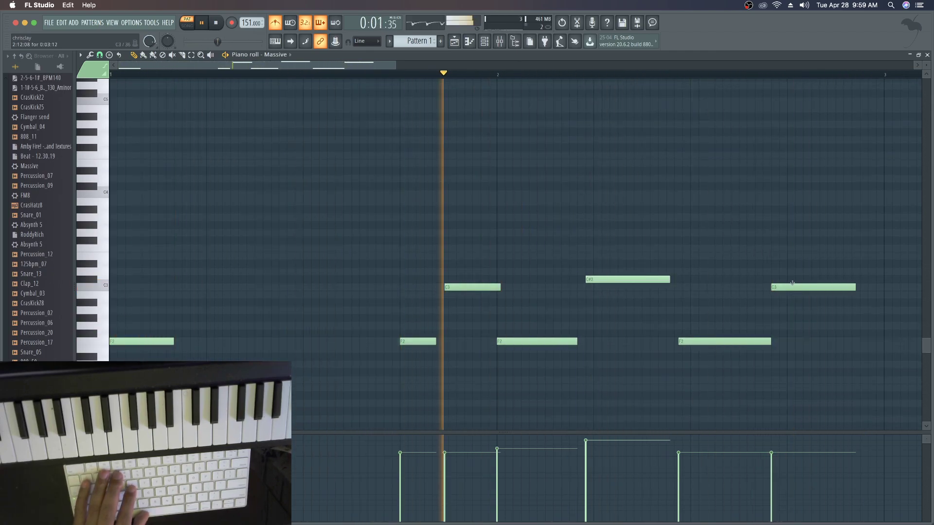
left_click_drag(791, 286, 809, 287)
left_click(728, 348)
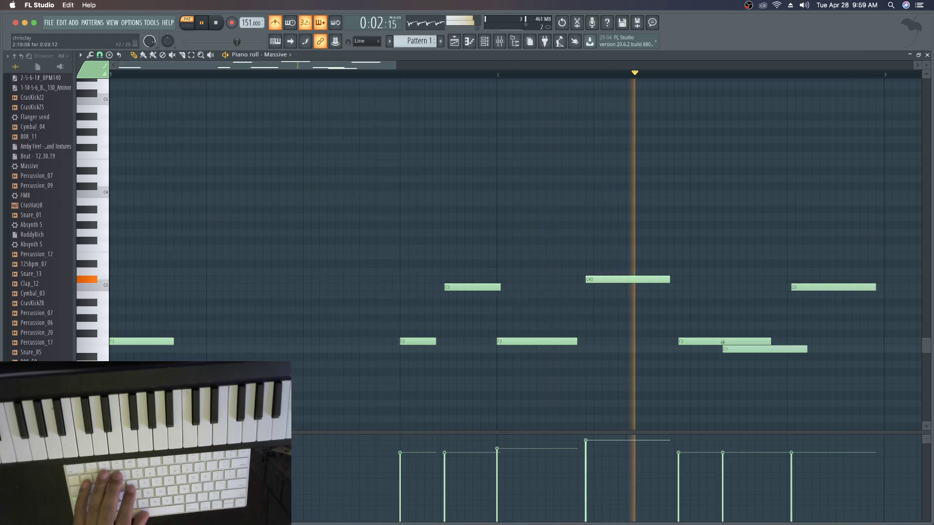
right_click(728, 348)
left_click_drag(720, 342, 731, 342)
left_click_drag(620, 279, 628, 280)
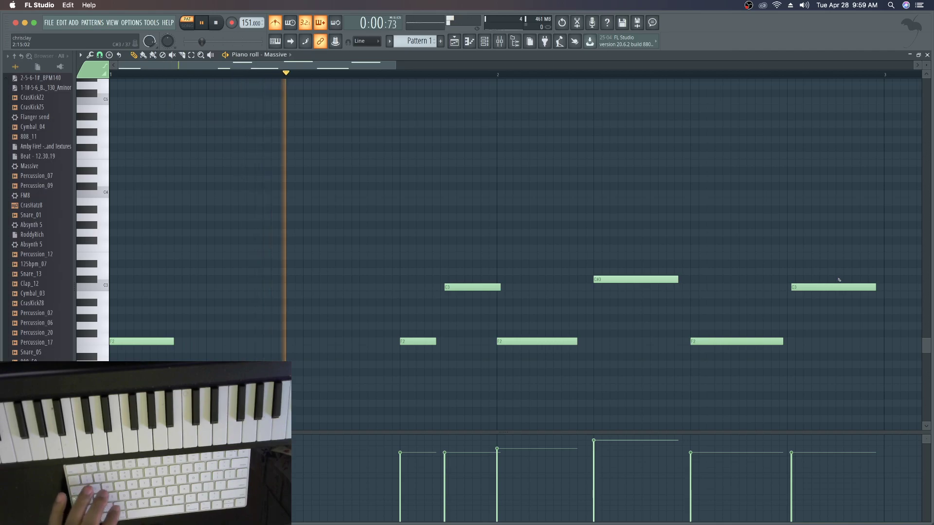
Slice the last C3 note into three shorter notes and close the piano roll.
left_click_drag(840, 280, 834, 304)
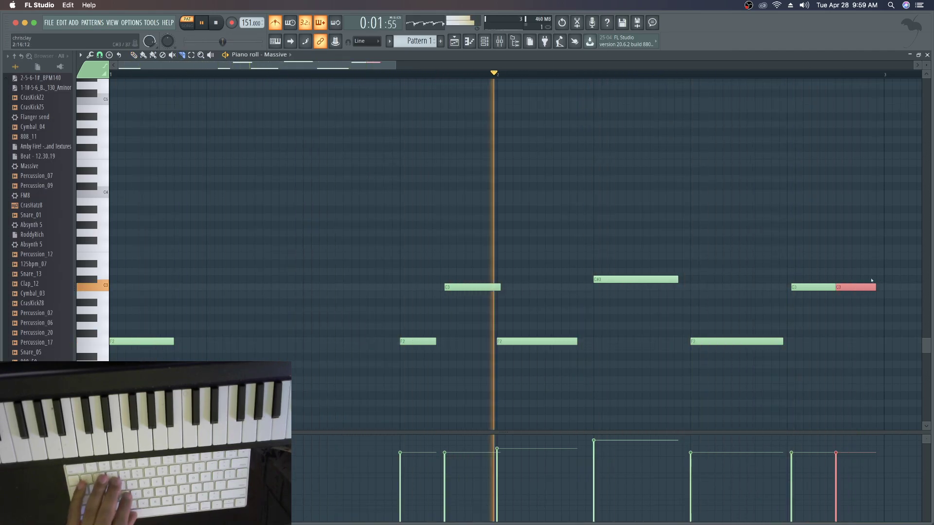
left_click_drag(859, 295, 861, 269)
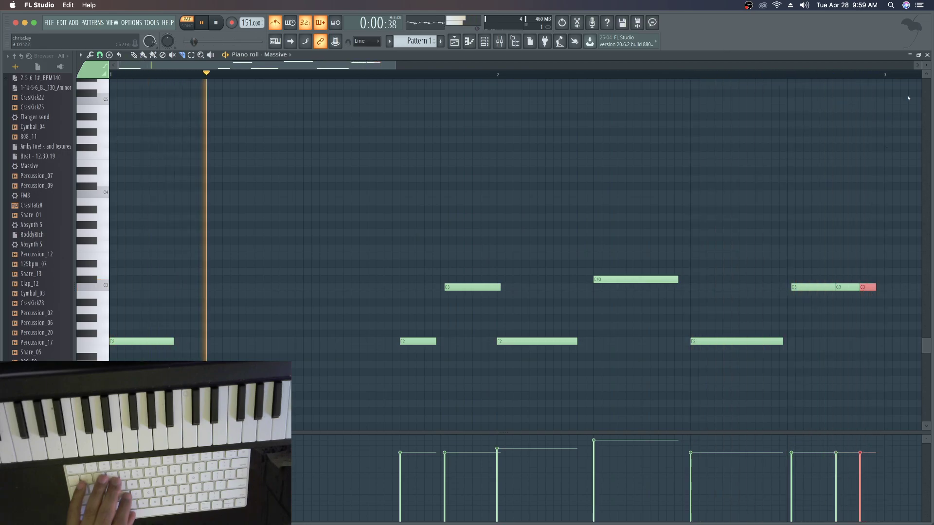
left_click(927, 55)
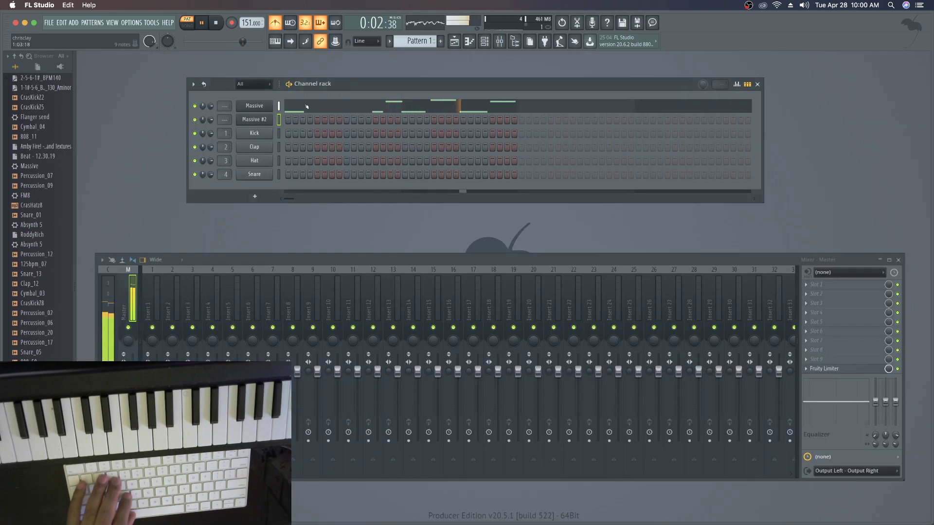
left_click(307, 107)
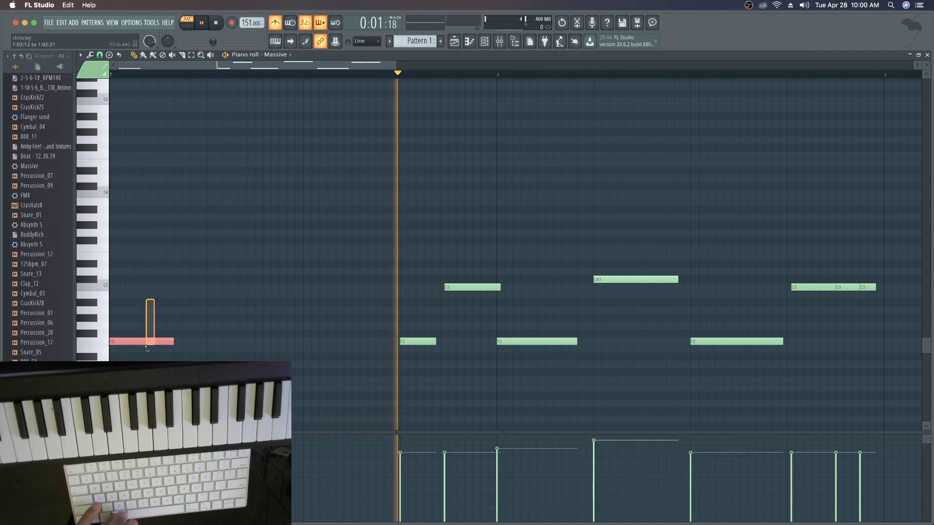
key("alt+u")
key("ctrl+z")
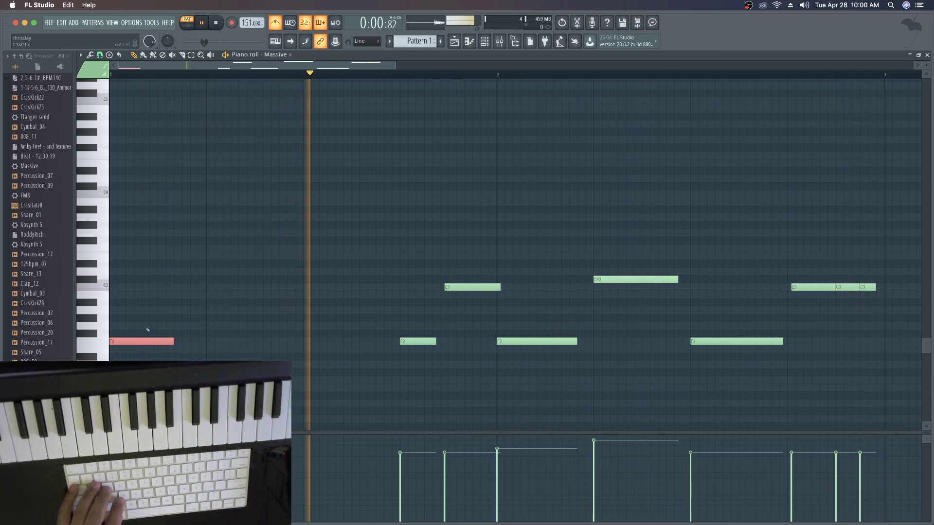
key("alt+u")
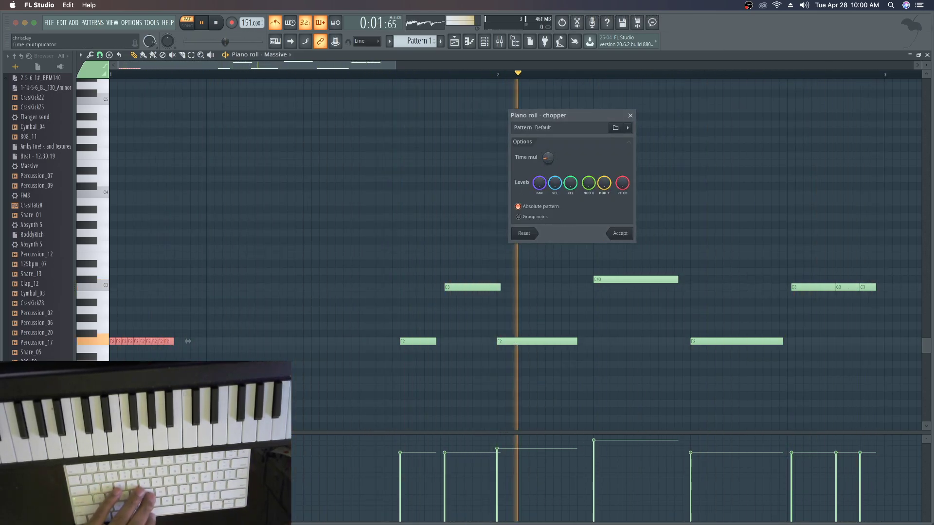
scroll(548, 157, "up", 3)
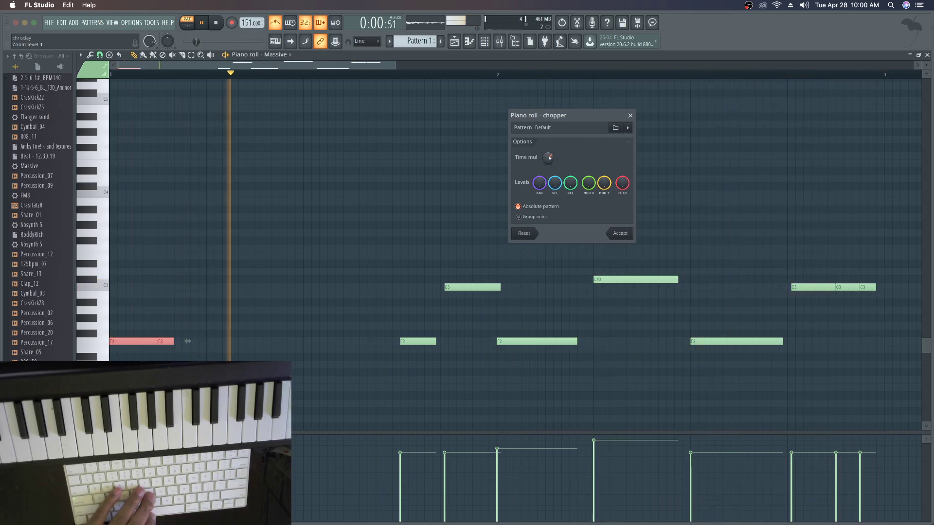
scroll(549, 158, "down", 1)
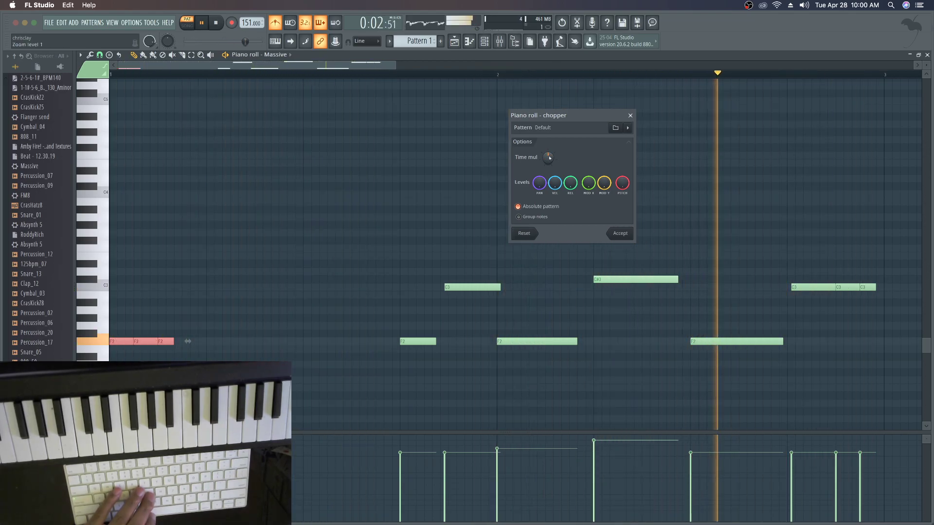
left_click(630, 115)
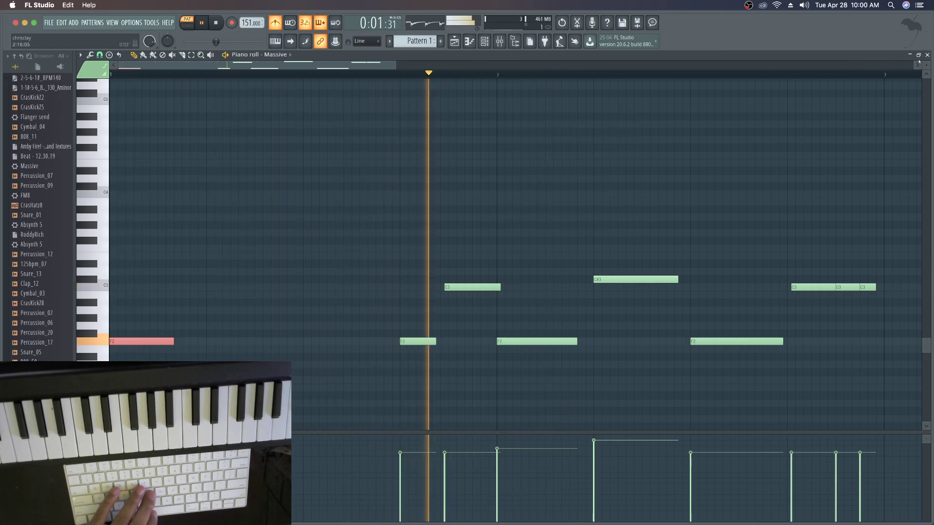
left_click(927, 55)
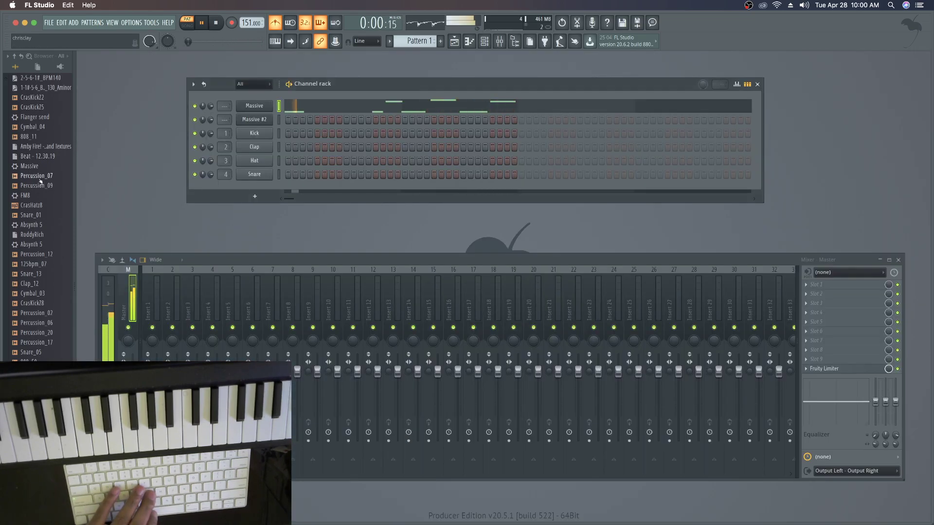
Replace the Kick channel's sample with Snare_01 and place hits on steps 9, 15, 19 and 25.
left_click(36, 214)
left_click_drag(37, 215, 252, 137)
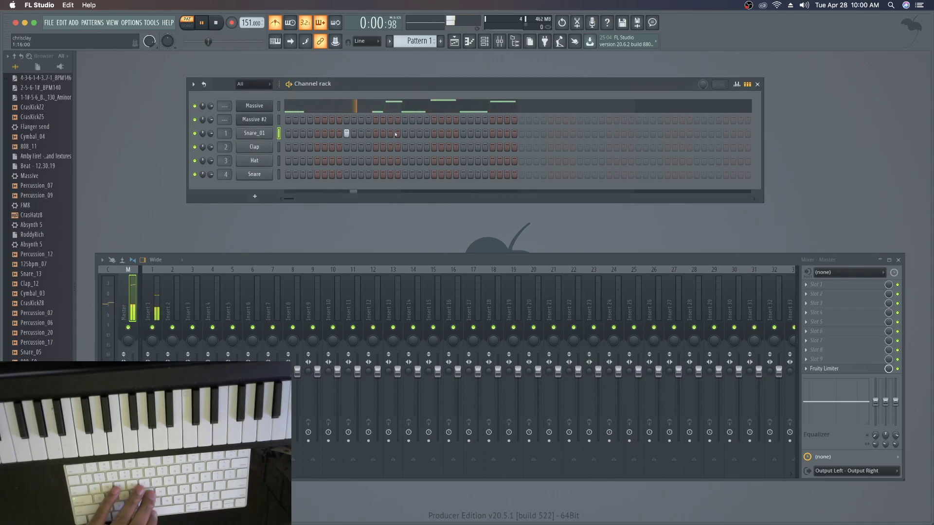
key("space")
left_click(390, 134)
left_click(419, 133)
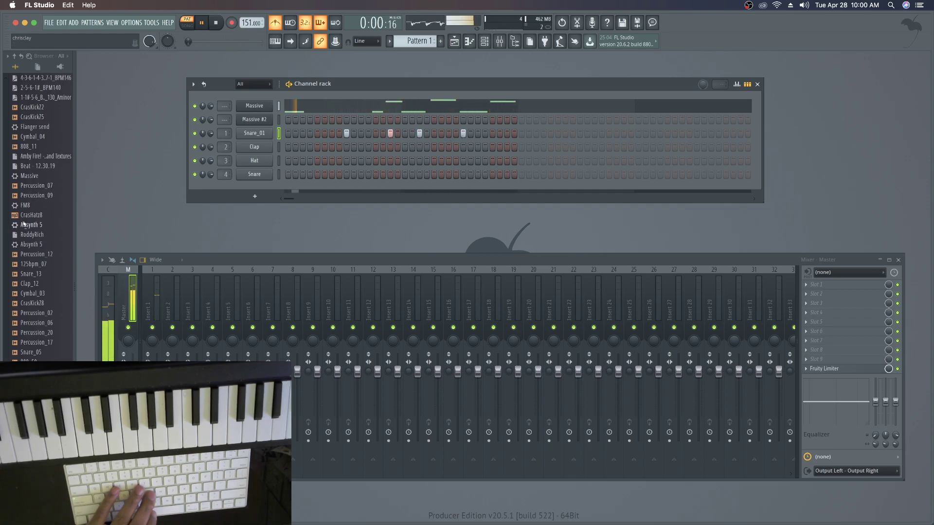
Replace the Clap channel's sample with HiHat_05 from the recent files and fill every second step with hits.
left_click(27, 217)
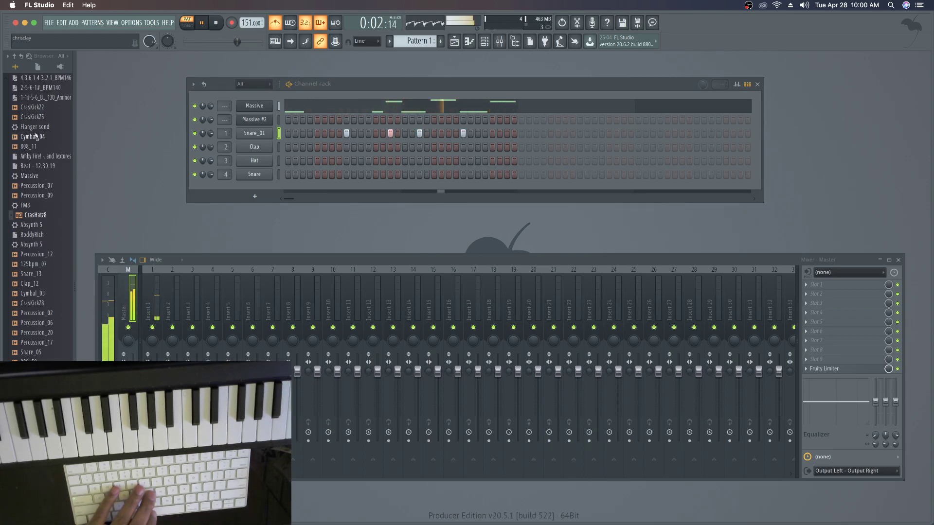
scroll(38, 161, "up", 5)
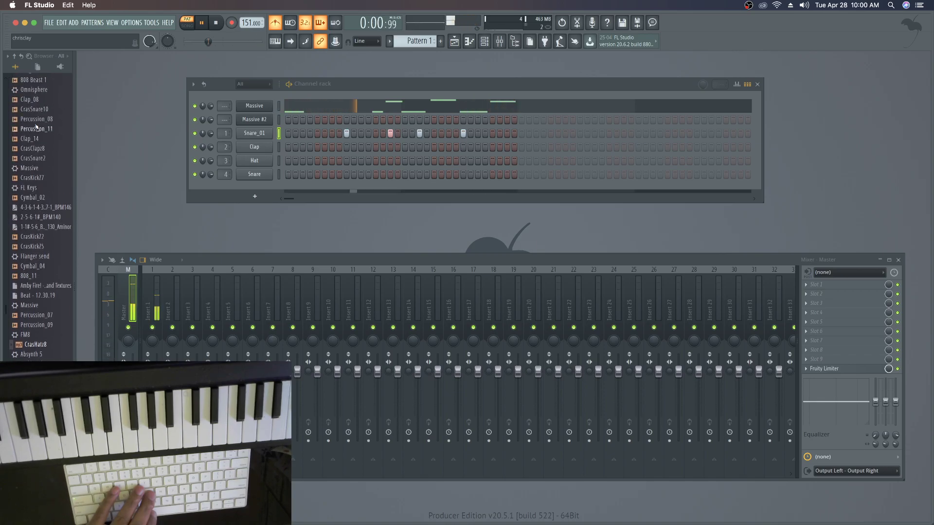
scroll(45, 138, "up", 3)
scroll(43, 133, "up", 8)
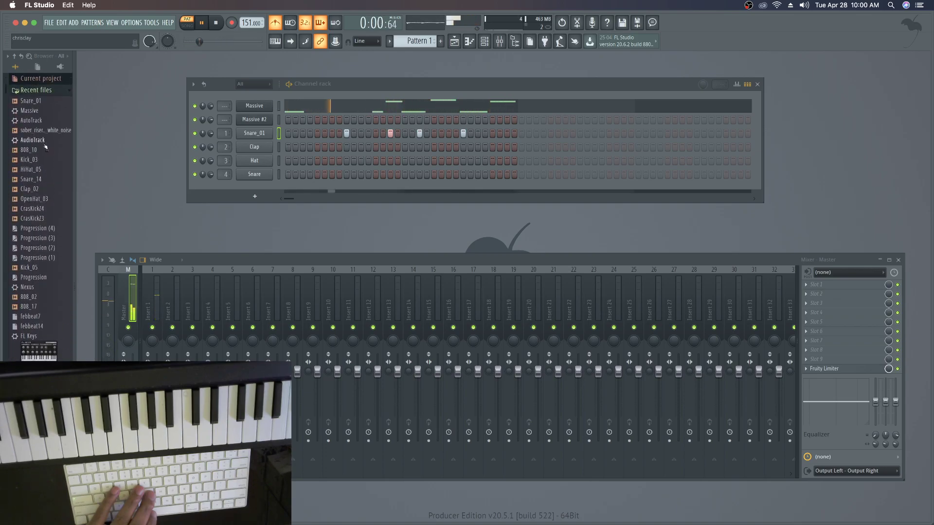
left_click_drag(35, 170, 254, 147)
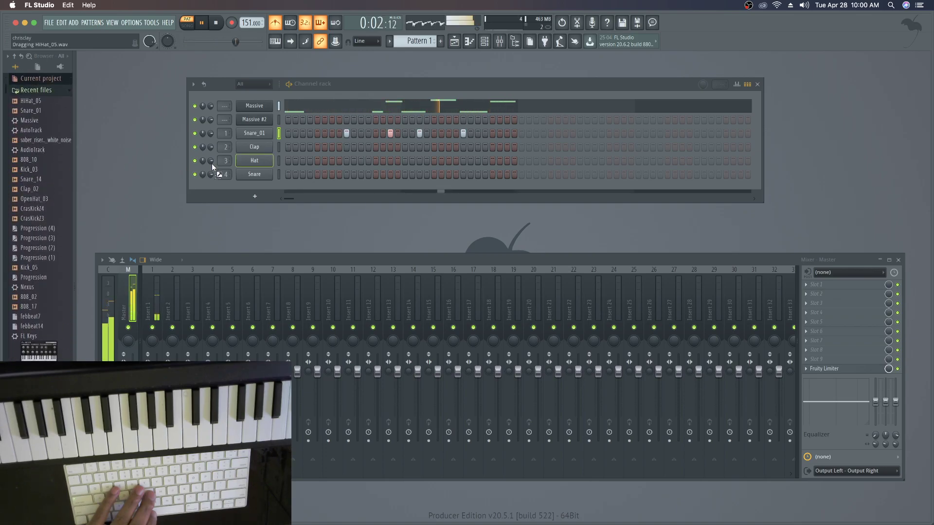
right_click(265, 147)
left_click(380, 176)
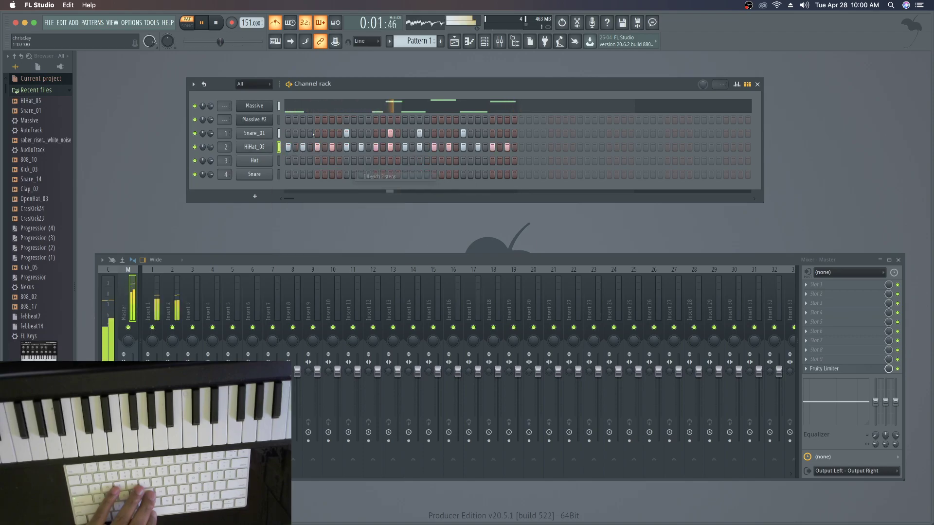
Add extra HiHat_05 hits on steps 2, 4, 22, 30 and 32, clearing any hits past step 32.
left_click(296, 147)
left_click(310, 147)
left_click(441, 148)
left_click_drag(499, 148, 529, 149)
right_click(543, 149)
right_click(538, 150)
right_click(529, 150)
right_click(524, 150)
Replace the Hat channel's sample with Kick_03 and place a hit on step 1.
left_click_drag(29, 170, 260, 167)
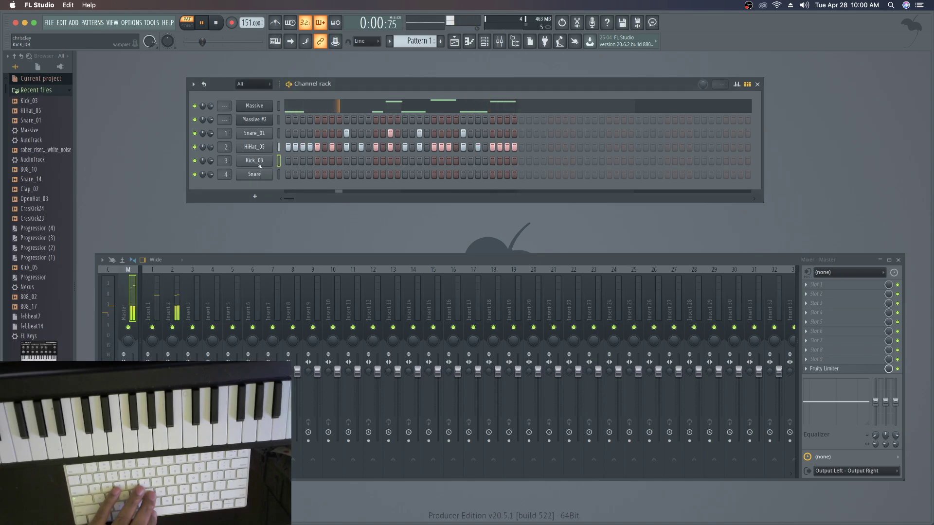
right_click(261, 165)
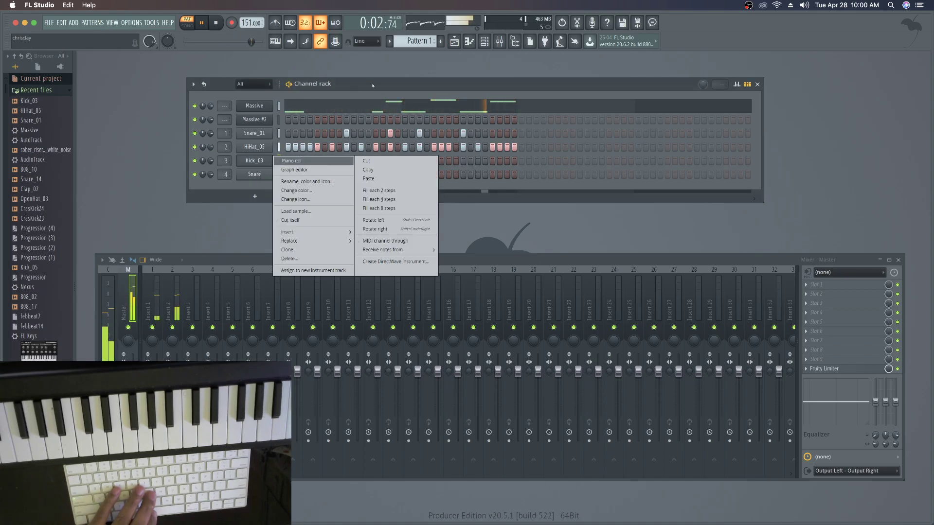
left_click(370, 87)
left_click(288, 161)
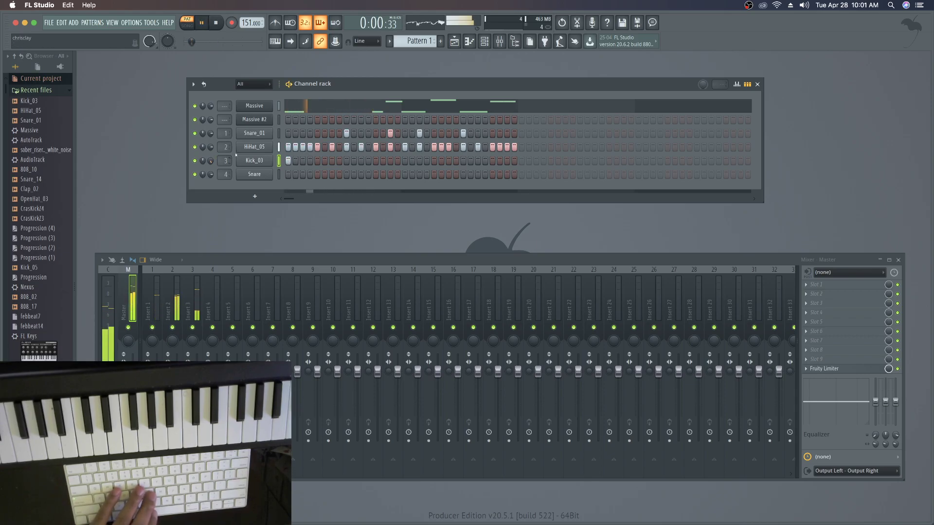
Lower the first Massive channel's volume to about 41%, restarting playback to check the balance.
left_click(249, 158)
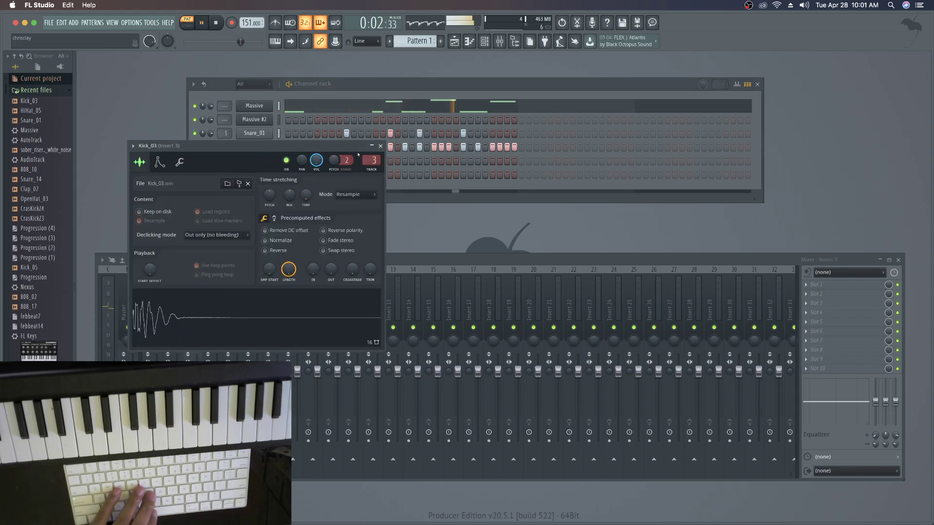
left_click(214, 110)
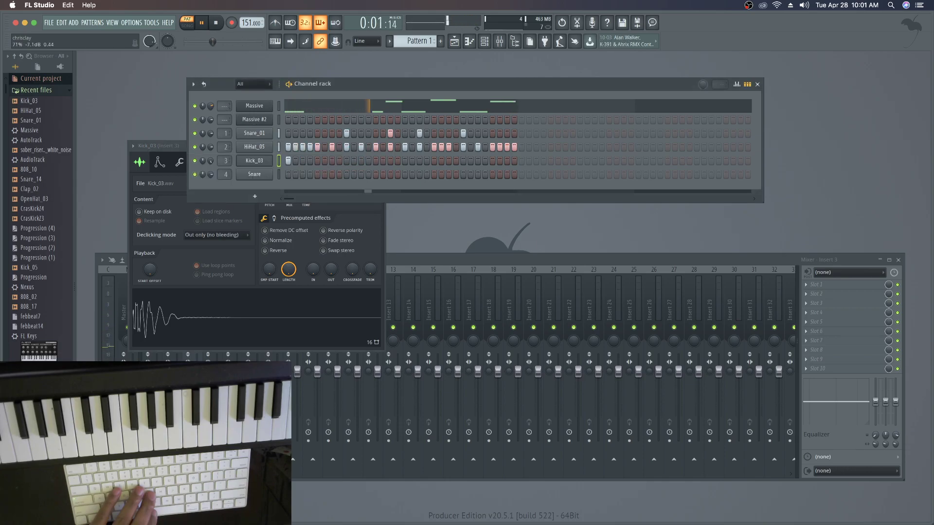
key("space")
key("space")
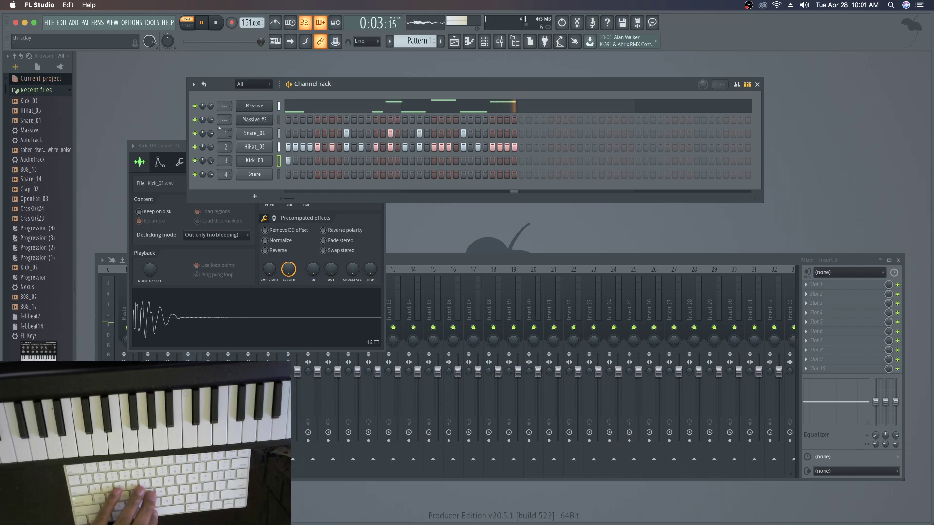
key("space")
key("space")
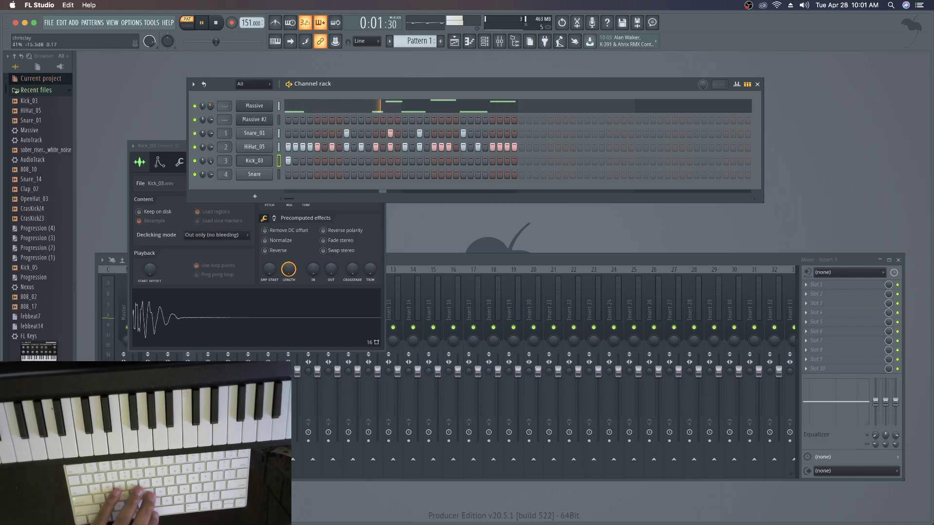
key("space")
key("space")
Place additional Kick_03 hits on steps 13, 19, 21 and 27.
left_click(374, 162)
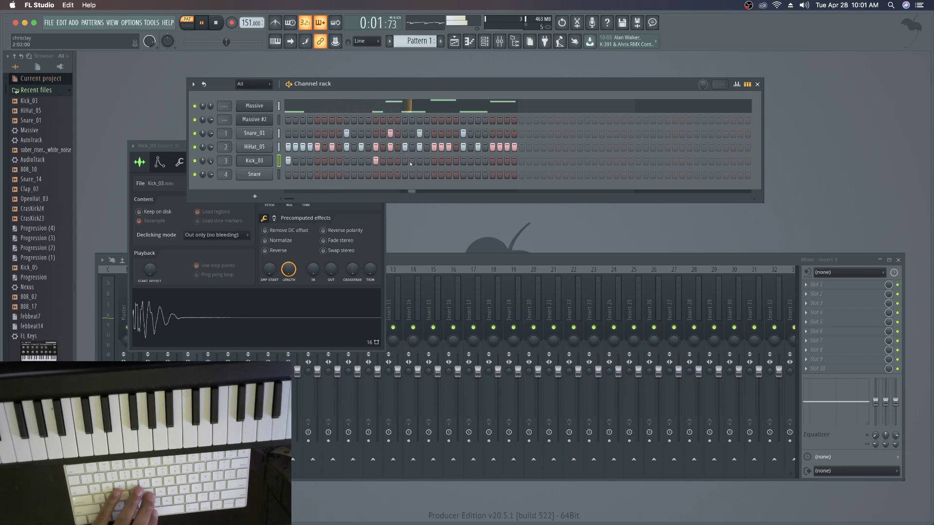
left_click(435, 161)
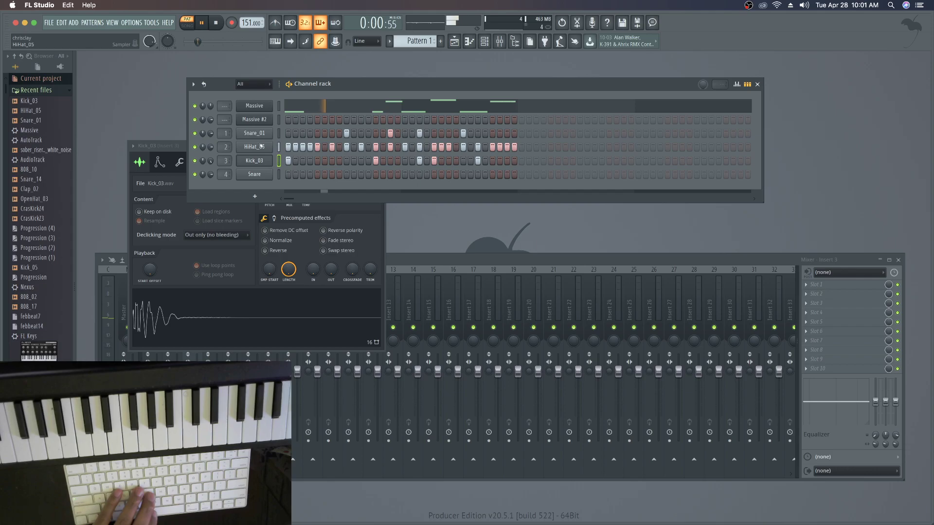
Add Snare_01 hits on steps 31 and 3 and lower the velocity of both in the graph editor.
left_click(506, 134)
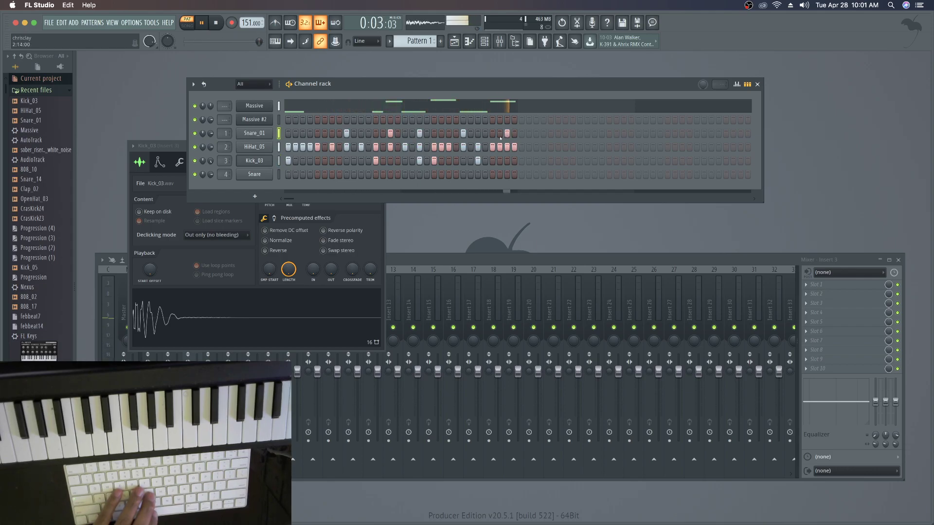
left_click(737, 84)
left_click_drag(505, 186, 513, 203)
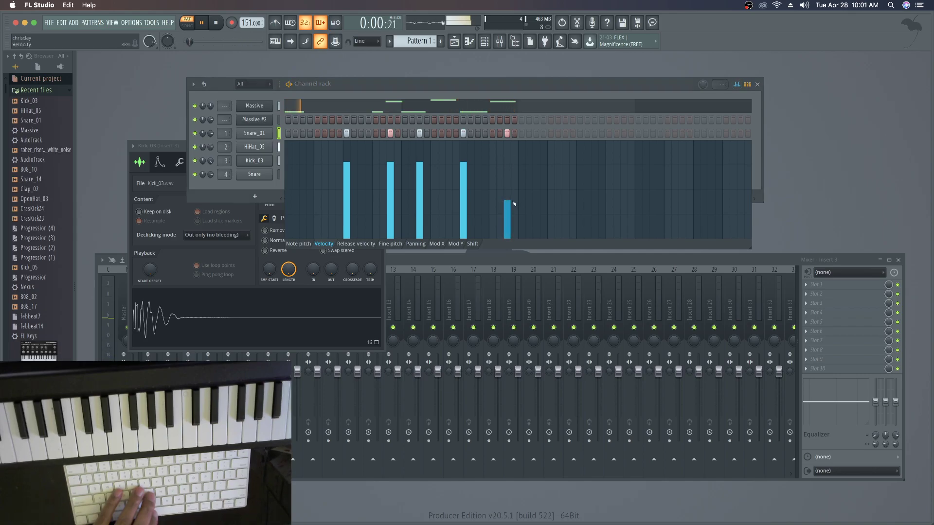
left_click(302, 133)
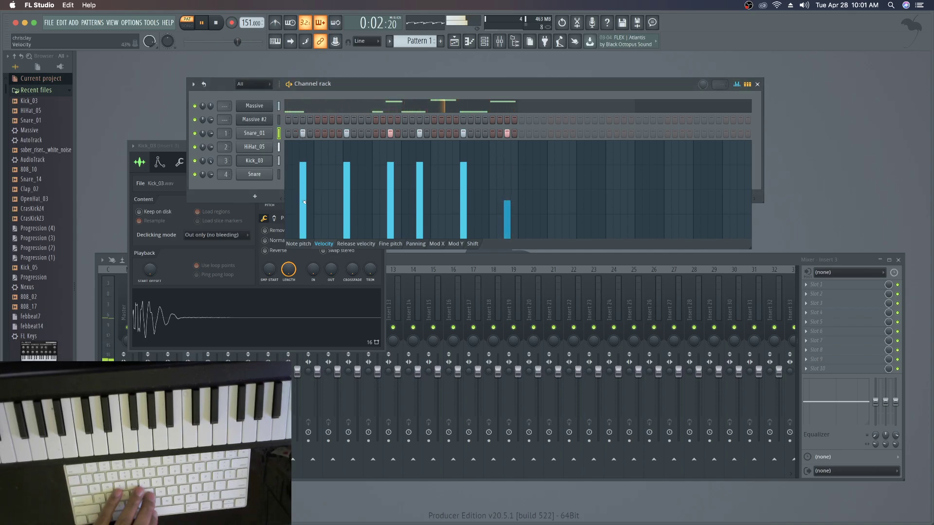
left_click_drag(304, 201, 302, 214)
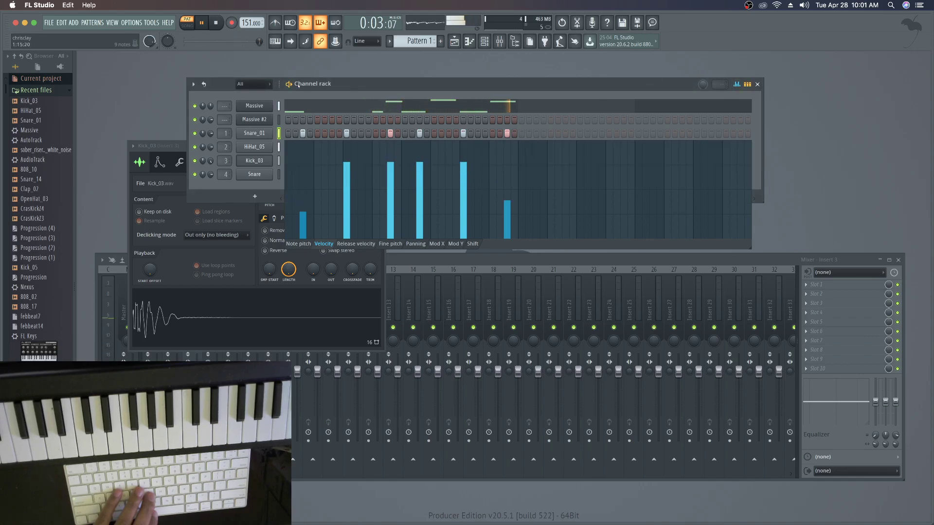
left_click(737, 85)
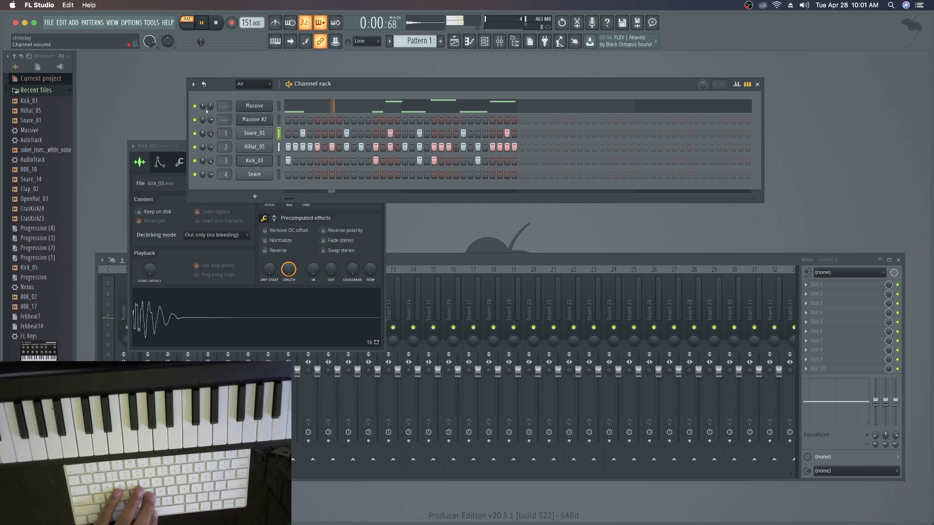
Audition presets in the Massive #2 sound browser, including Digital Domain and Gamma State, and load Heavy Organ2.
left_click(264, 119)
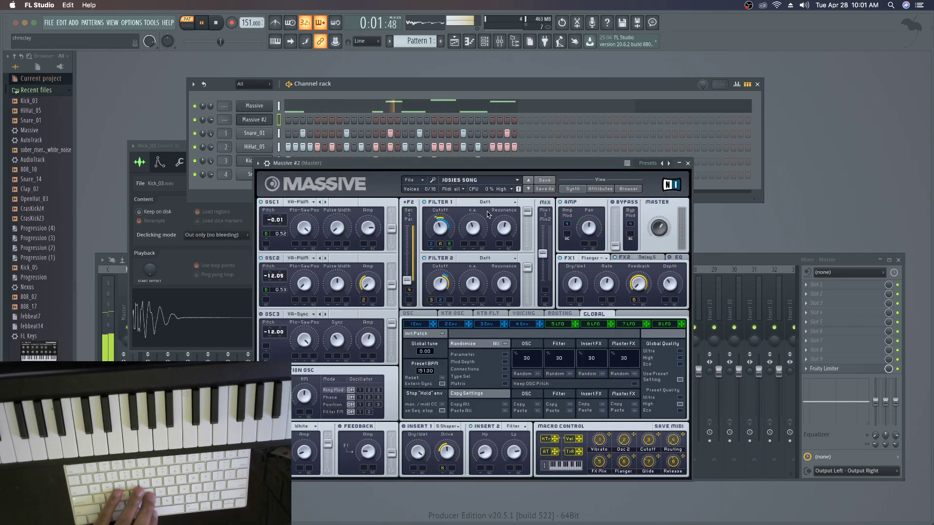
left_click(628, 189)
scroll(472, 300, "down", 10)
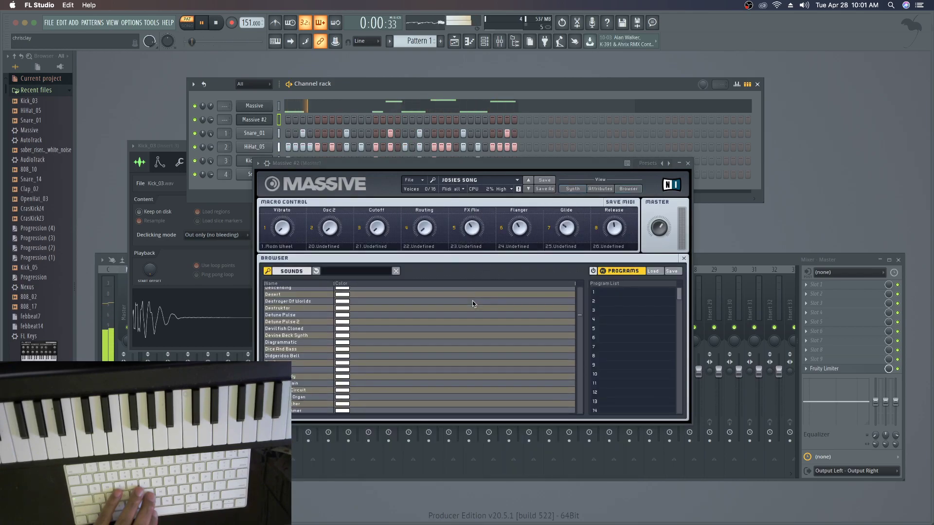
left_click(471, 301)
scroll(465, 314, "down", 10)
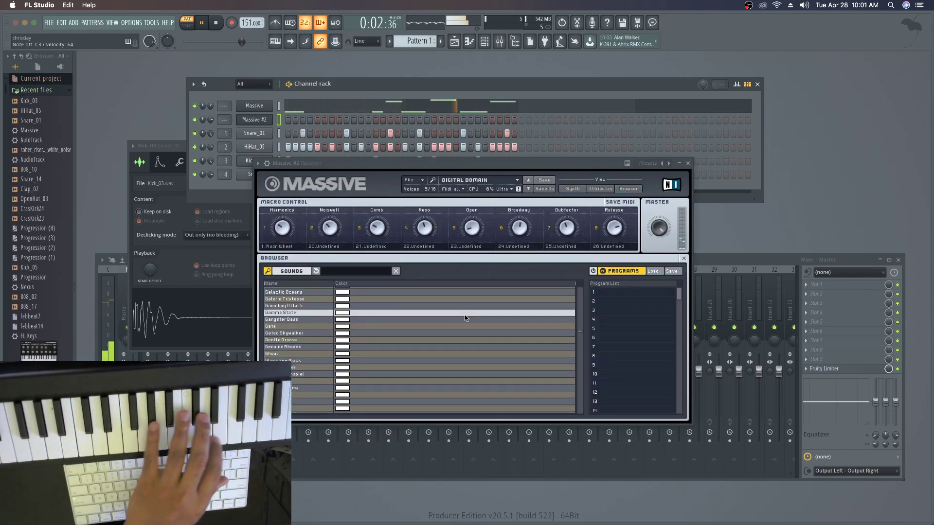
left_click(464, 314)
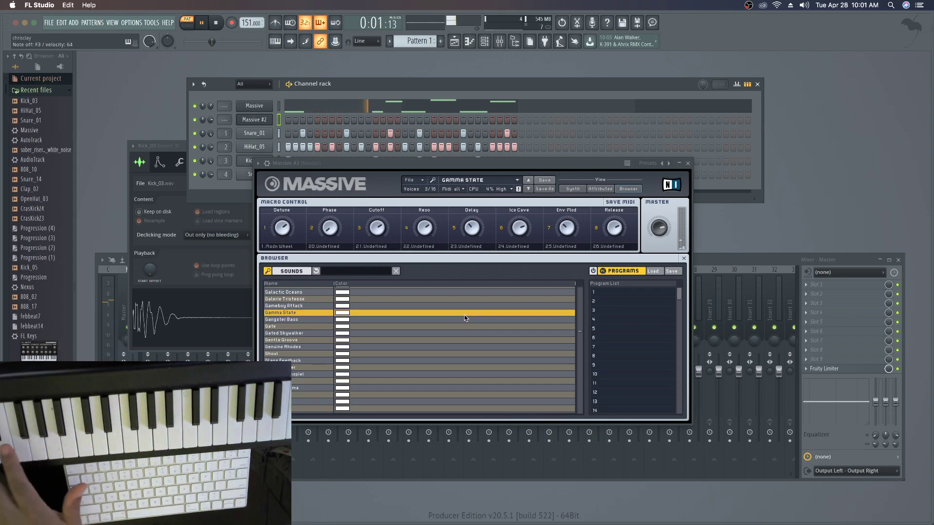
scroll(464, 314, "down", 10)
left_click(465, 316)
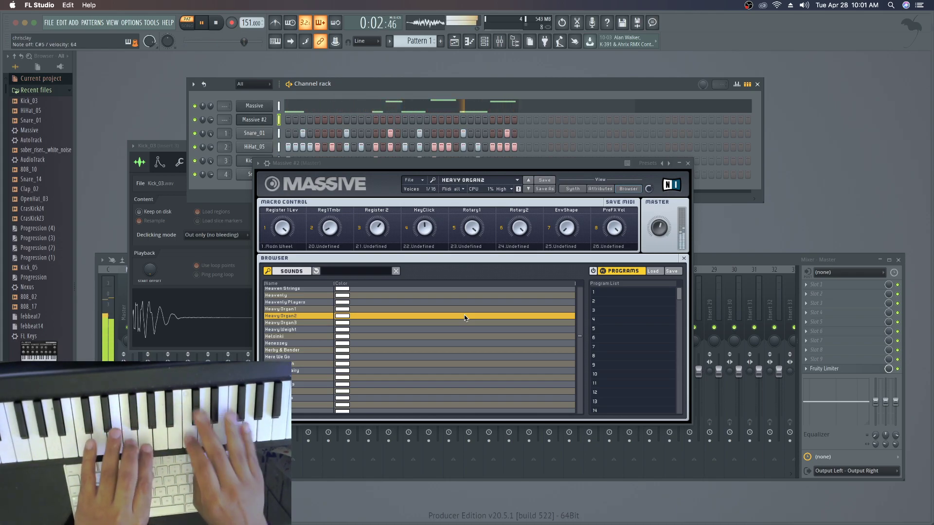
Record a melody on Massive #2 with the MIDI keyboard over the looping pattern and play it back.
key("space")
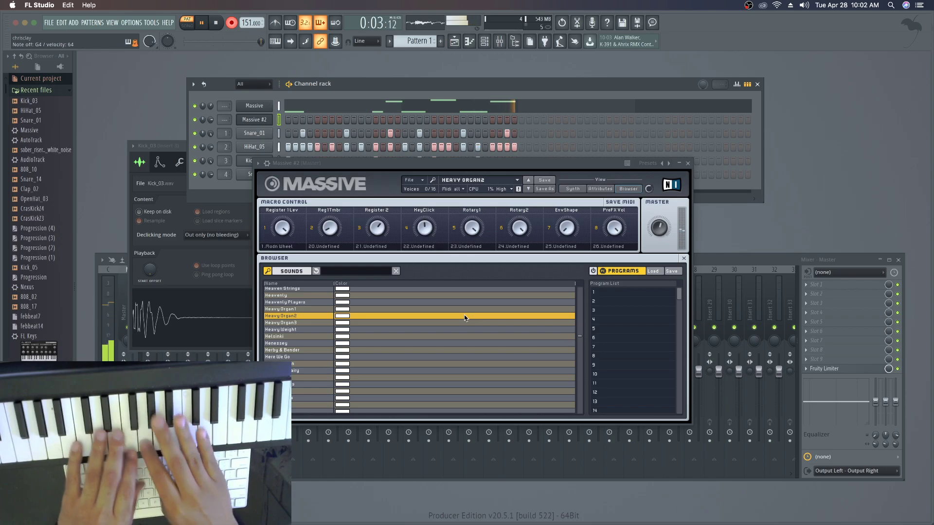
key("space")
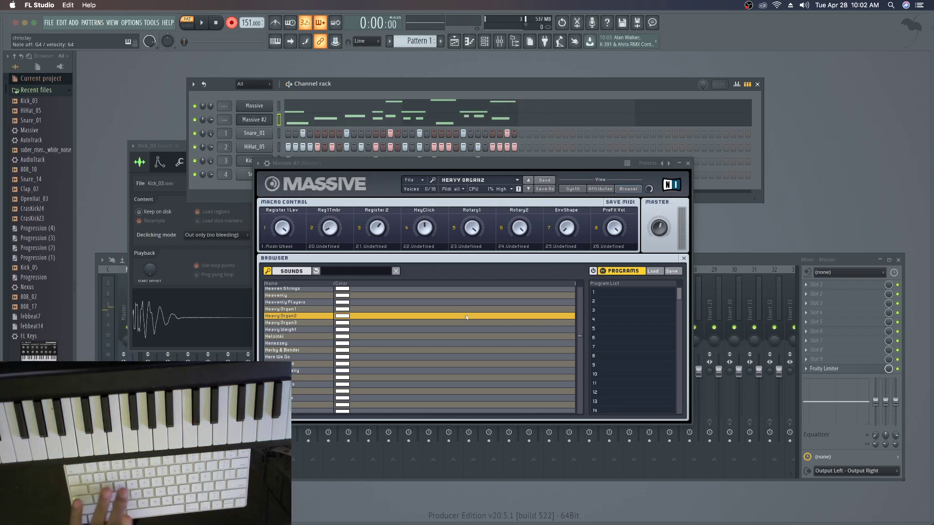
key("space")
Review the recorded Massive #2 notes in the piano roll, closing the synth window and the piano roll.
left_click(478, 120)
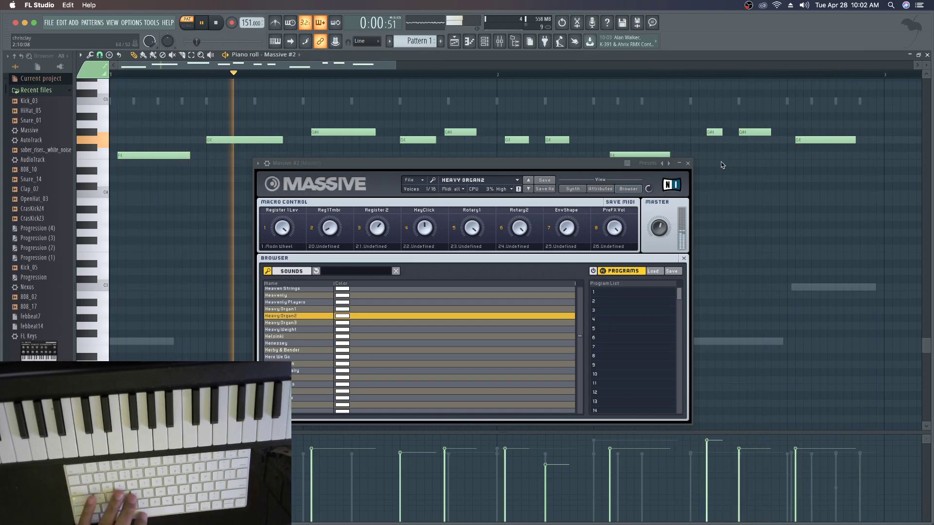
left_click(688, 164)
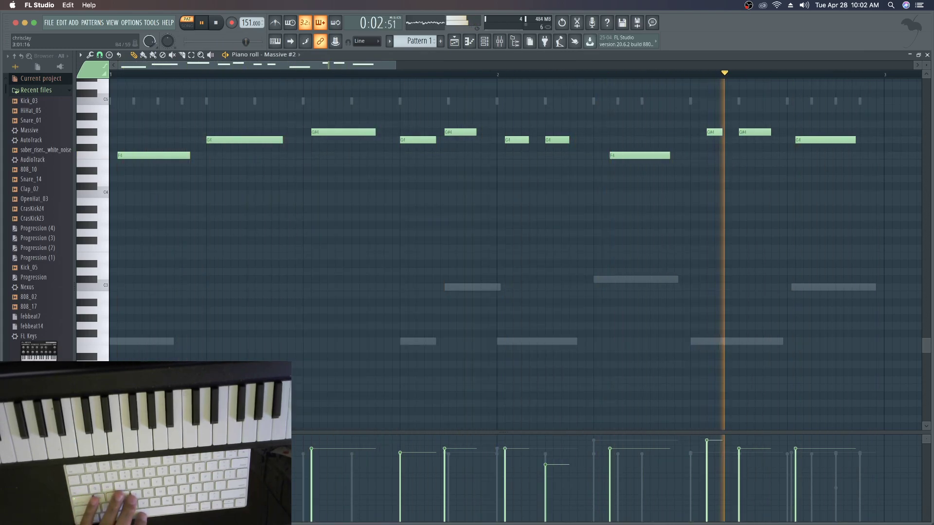
left_click(928, 55)
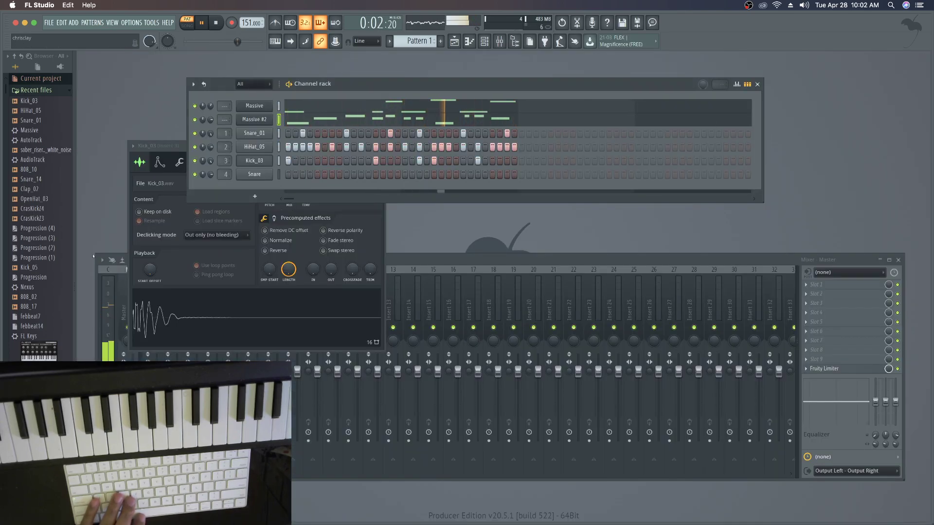
Replace the Snare channel's sample with Clap_02 and place hits on steps 9 and 25.
left_click(48, 269)
left_click(41, 297)
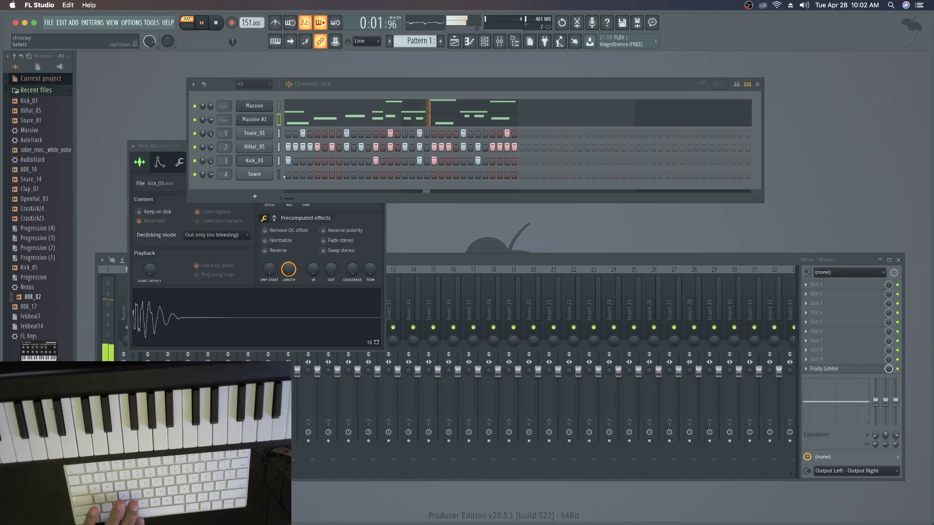
left_click_drag(37, 199, 183, 182)
left_click_drag(265, 174, 267, 176)
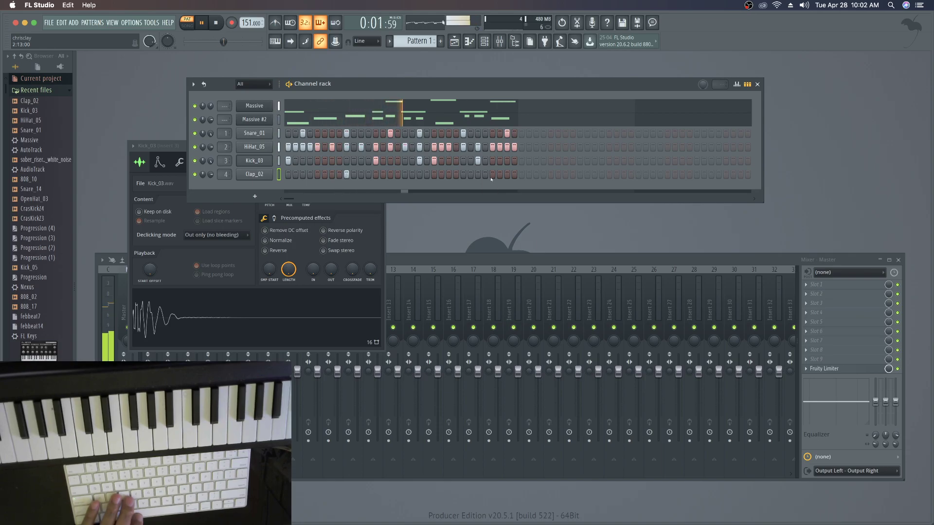
Audition Snare_14, Snare_01, HiHat_05 and CrasSnare10 from the recent files.
left_click(29, 189)
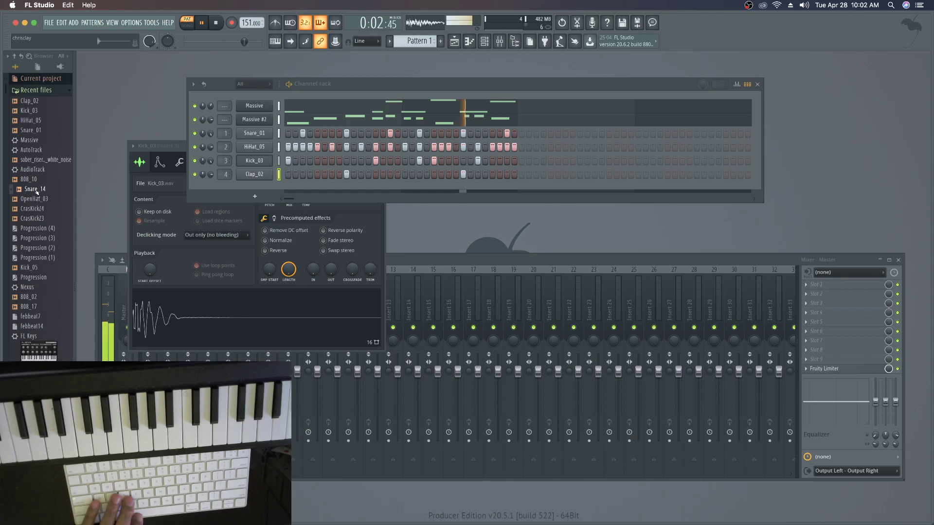
left_click(46, 131)
left_click(45, 122)
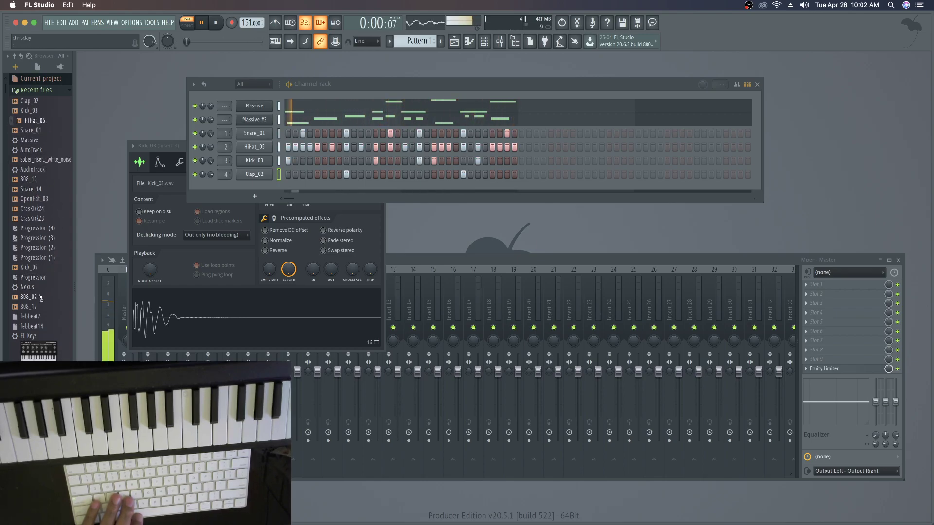
scroll(46, 280, "down", 5)
left_click(43, 319)
Stop playback and clone the Massive #2 channel.
key("space")
right_click(258, 121)
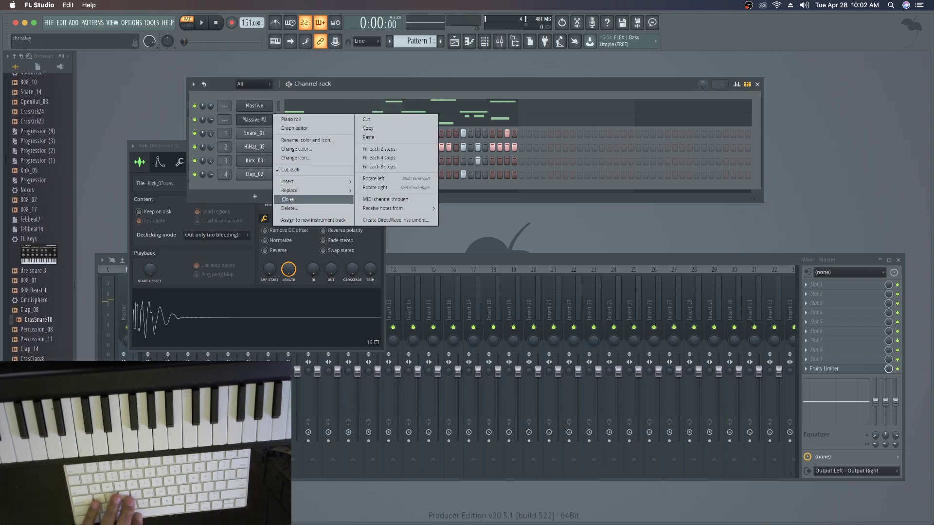
left_click(288, 200)
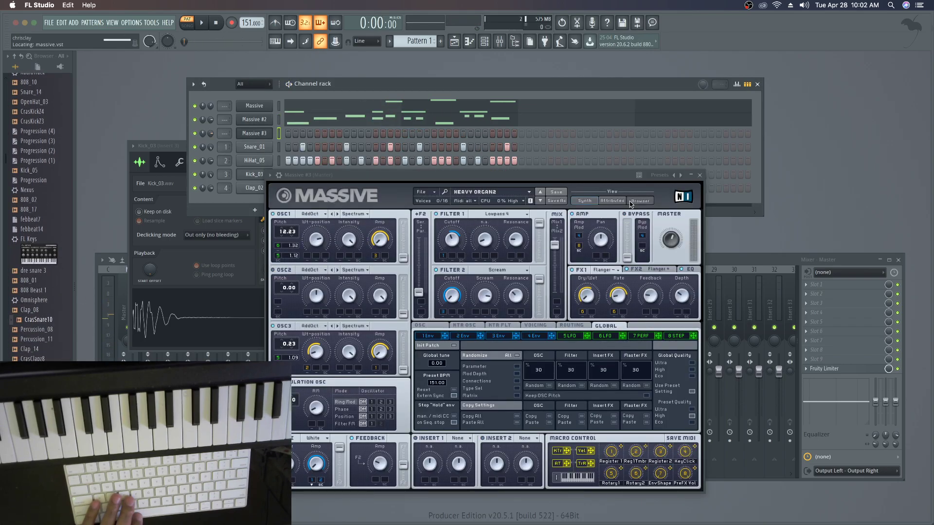
Audition presets in Massive #3's sound browser, including Izak and Max Headroom, and load Moog on Tape.
left_click(631, 201)
scroll(450, 316, "down", 10)
left_click(460, 340)
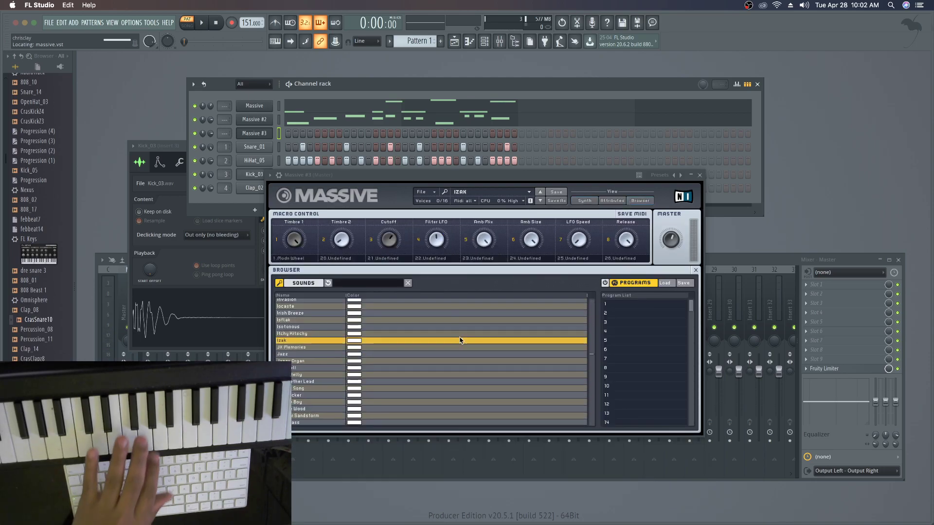
scroll(461, 340, "down", 15)
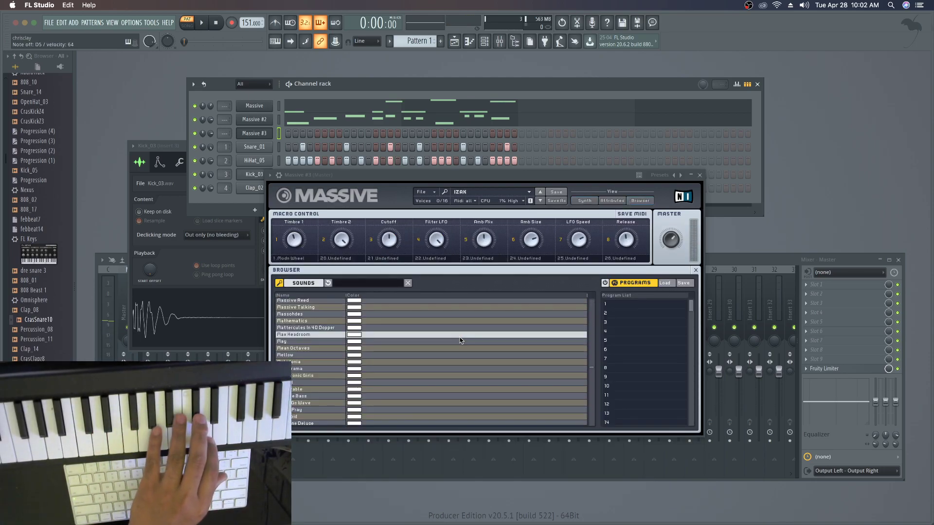
left_click(460, 340)
scroll(460, 341, "down", 5)
left_click(461, 341)
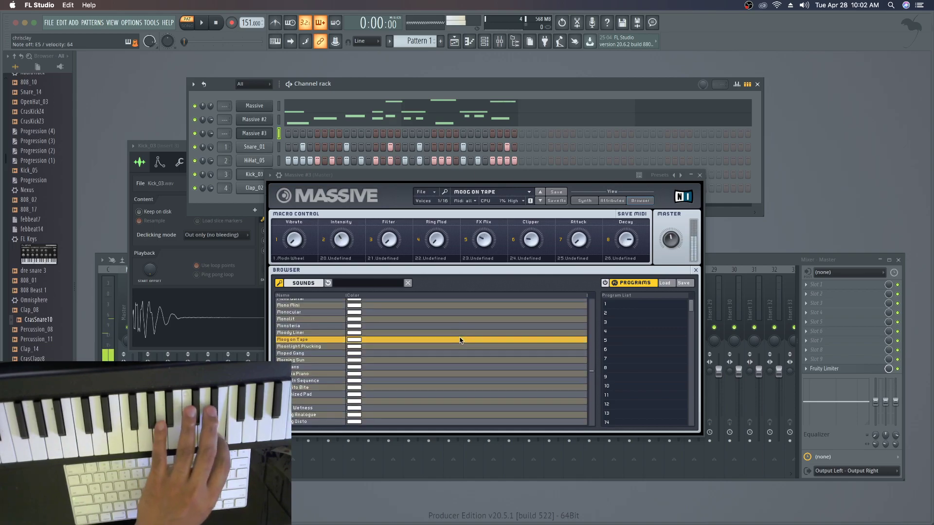
Rehearse and record a high melody on Massive #3 over the looping pattern, and play it back.
key("space")
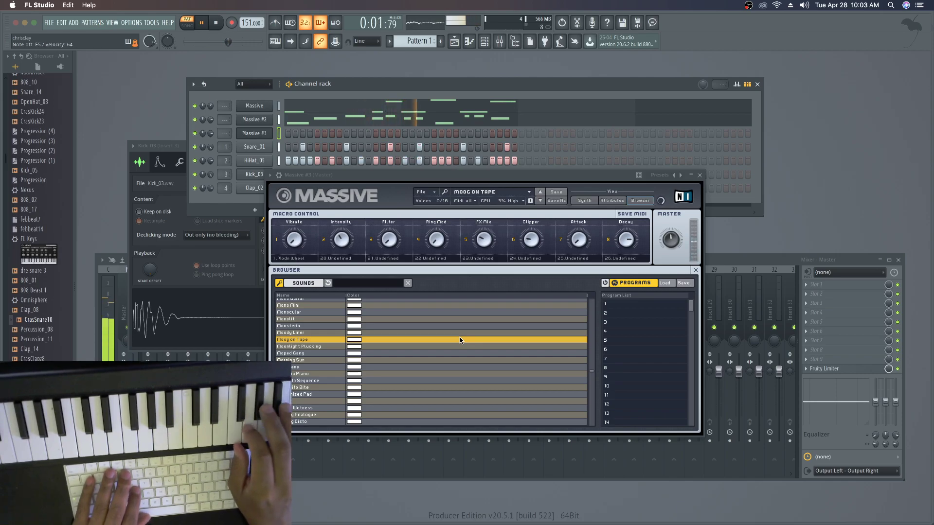
key("space")
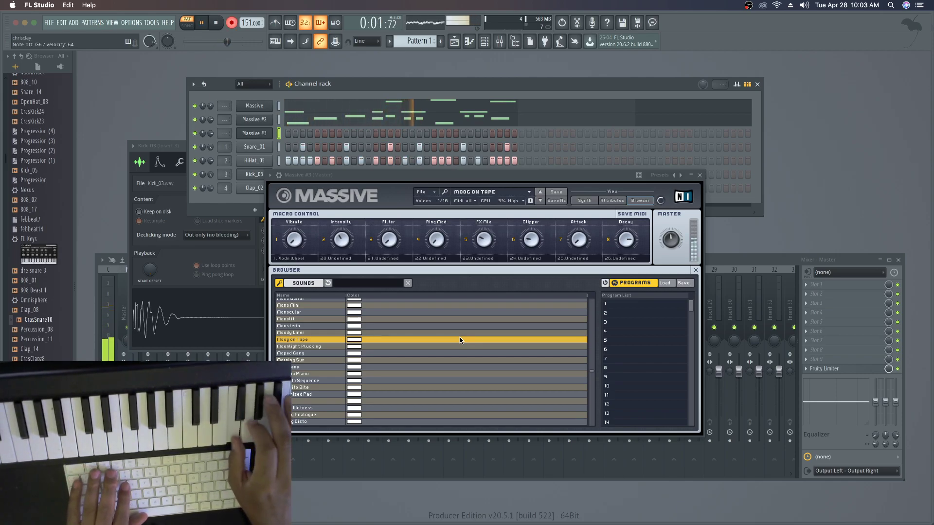
key("space")
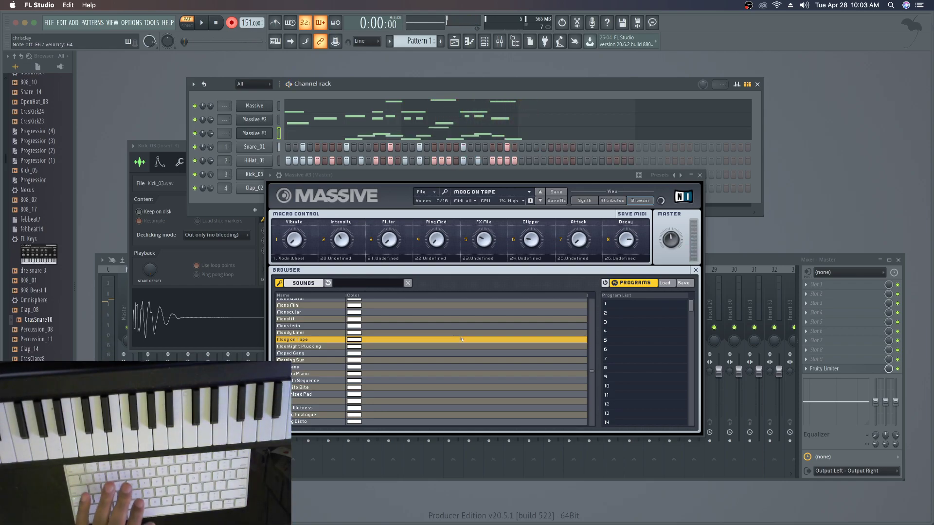
key("space")
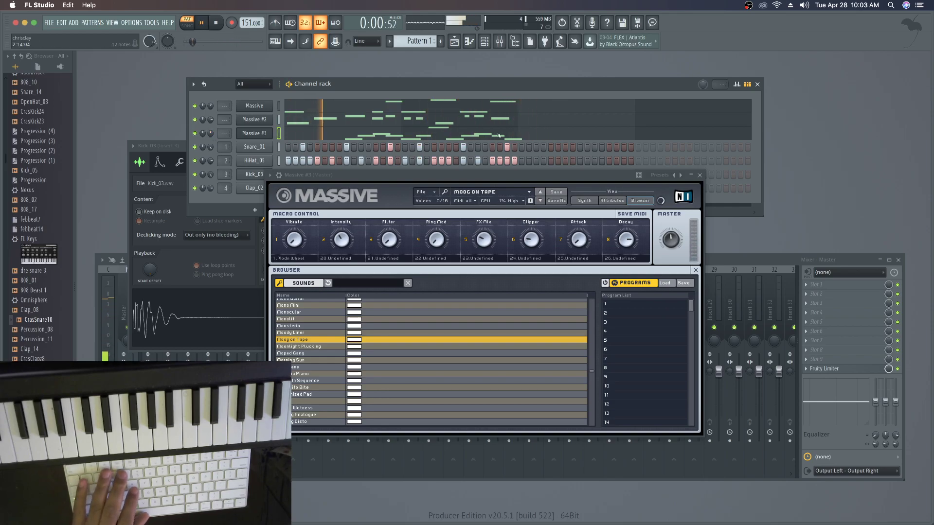
In the Massive #3 piano roll, shorten the last recorded note so it ends at bar 3.
key("F7")
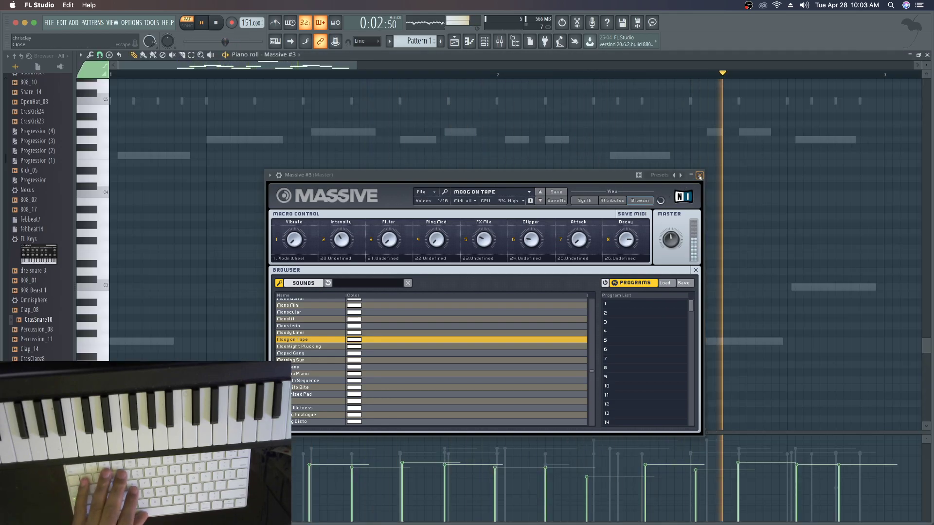
left_click(699, 175)
scroll(710, 187, "up", 10)
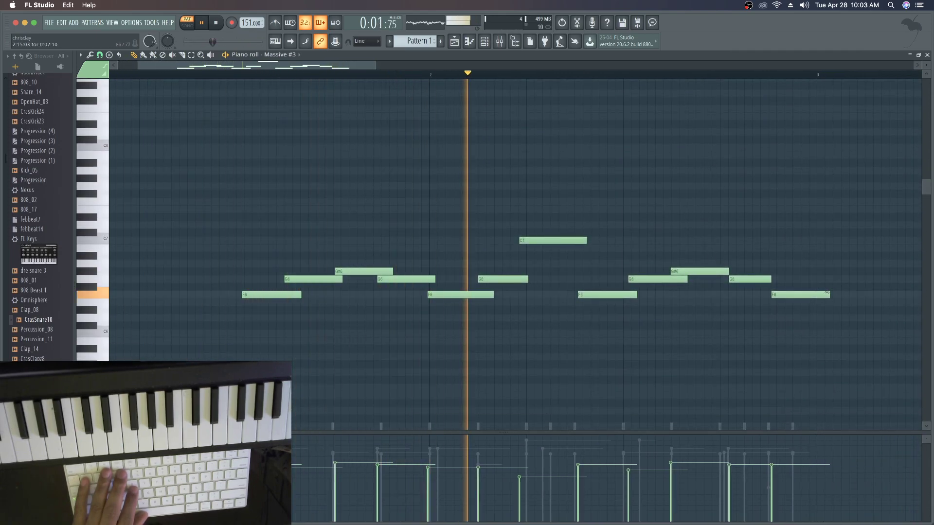
left_click_drag(829, 294, 813, 294)
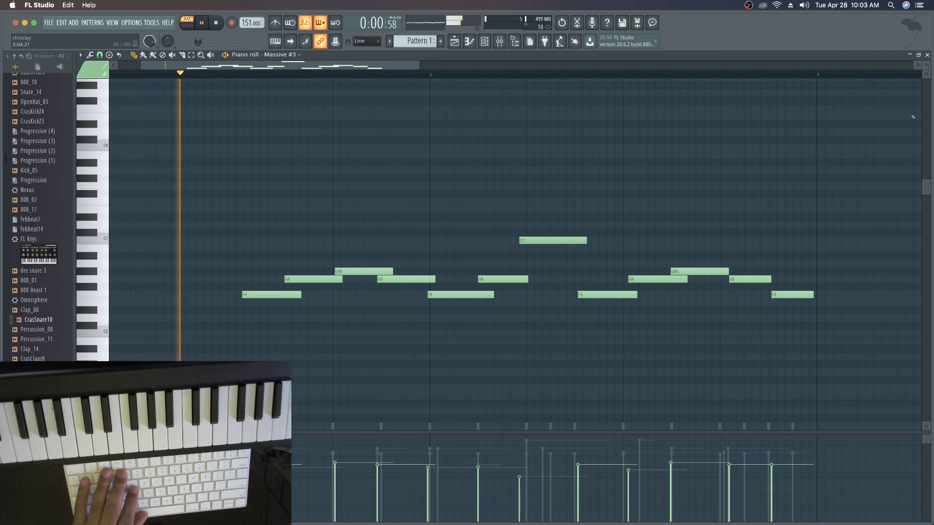
left_click(927, 55)
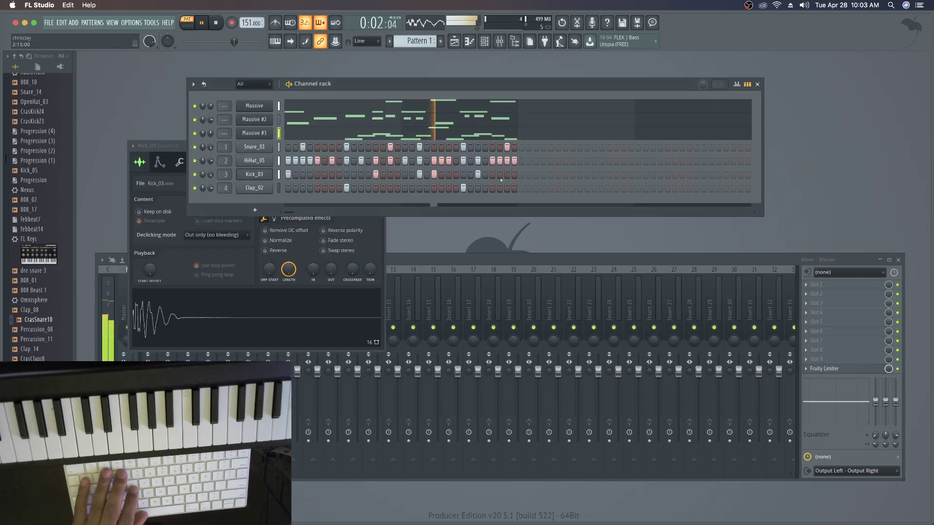
Try the Massive #3 notes an octave higher and an octave lower in the piano roll during playback.
left_click(433, 138)
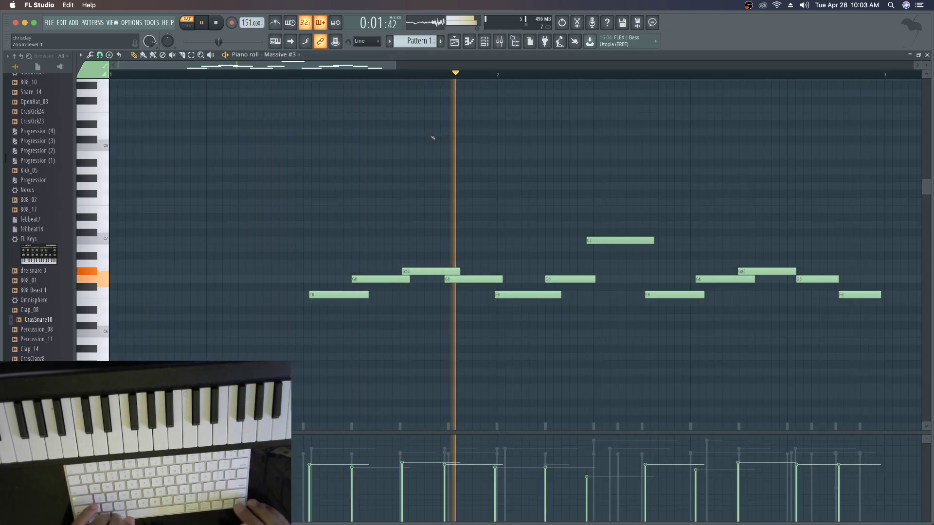
key("space")
key("space")
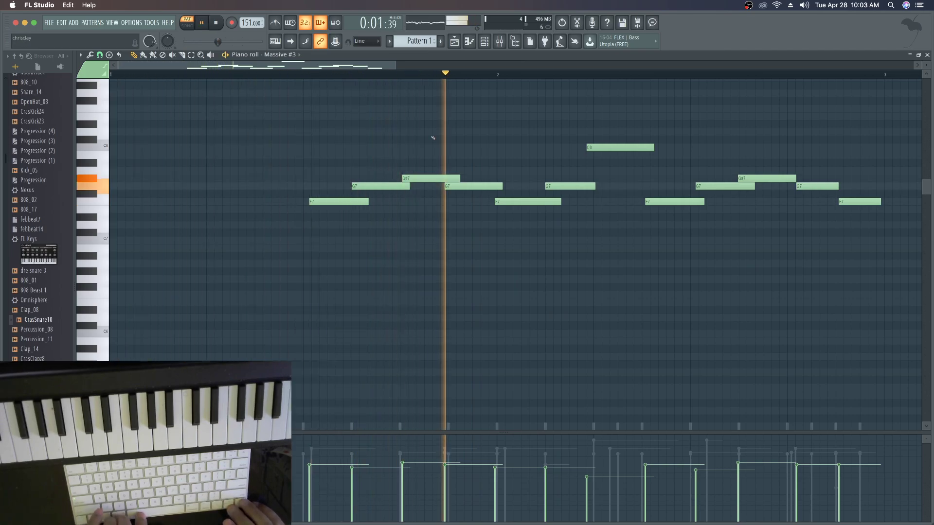
scroll(433, 138, "up", 6)
key("super+space")
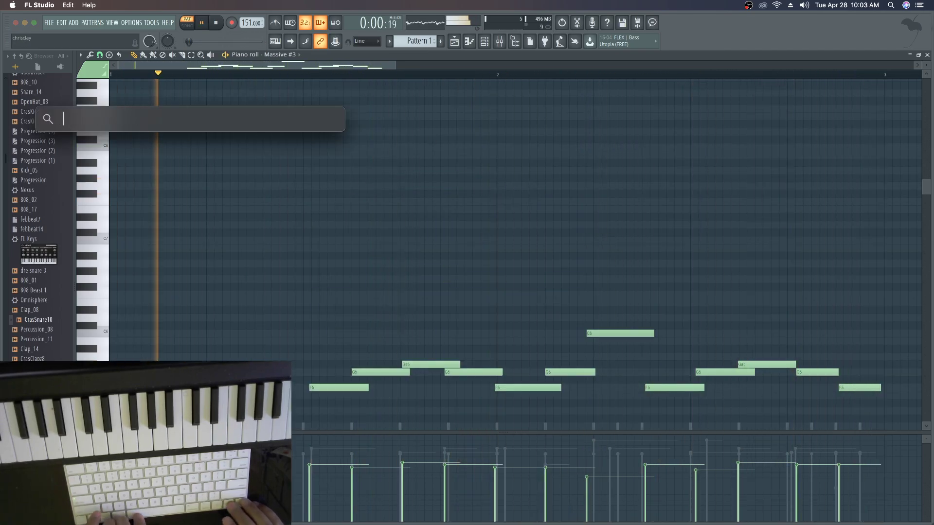
key("Escape")
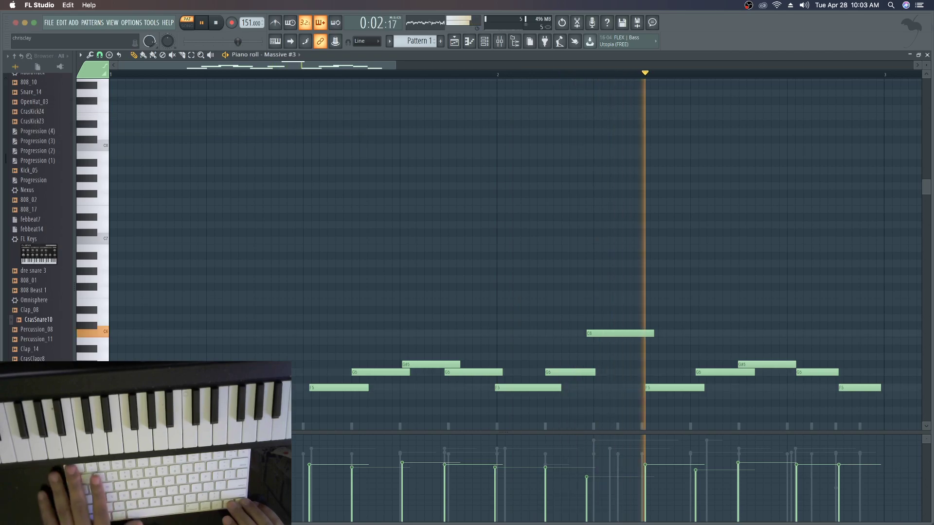
key("ctrl+Up")
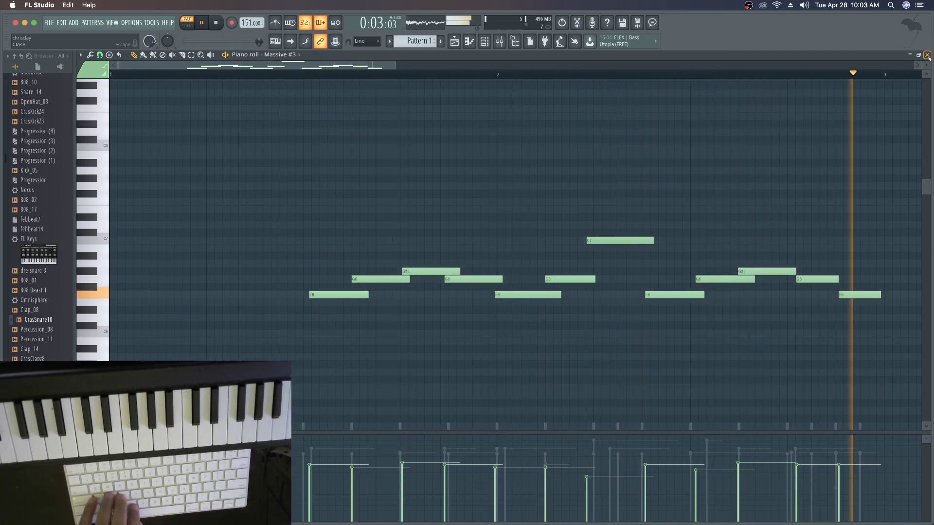
left_click(469, 42)
Listen to the pattern and route the Massive, Massive #2 and Massive #3 channels to mixer tracks 5 to 7.
key("space")
key("space")
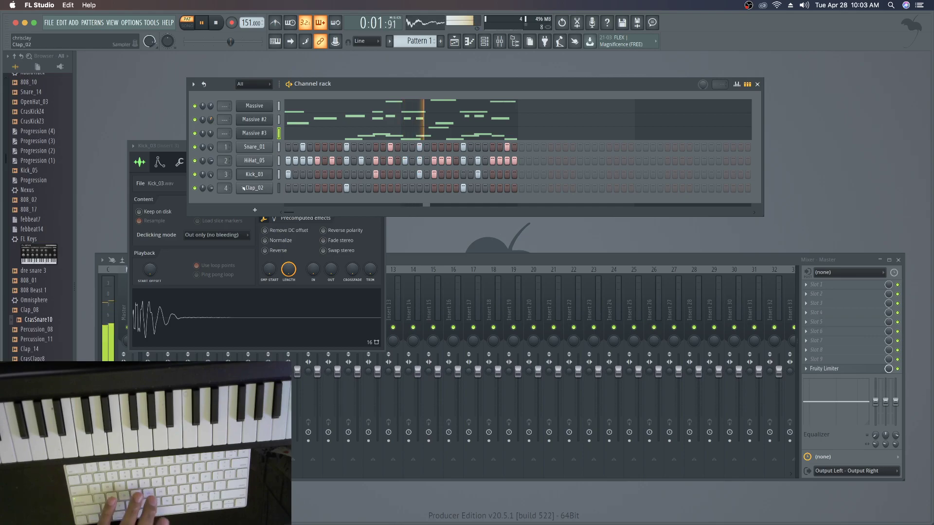
key("space")
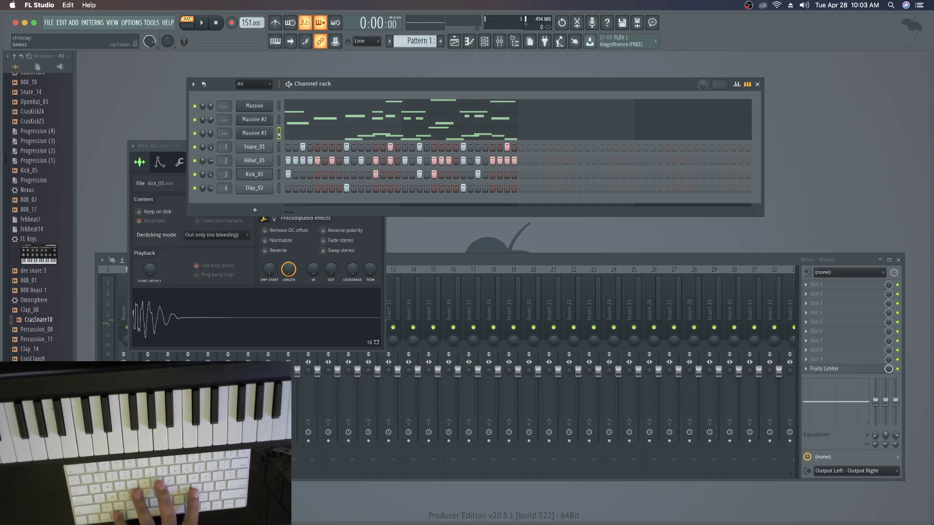
key("ctrl+l")
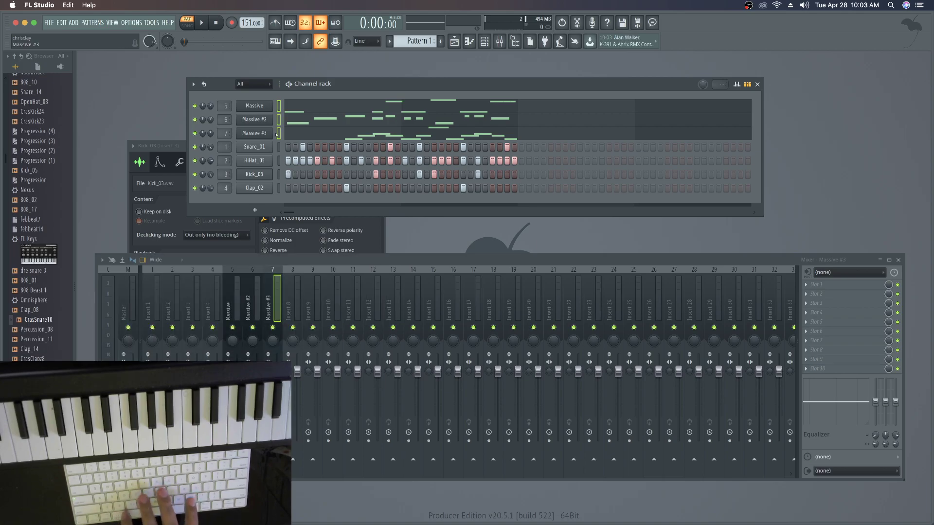
key("space")
key("space")
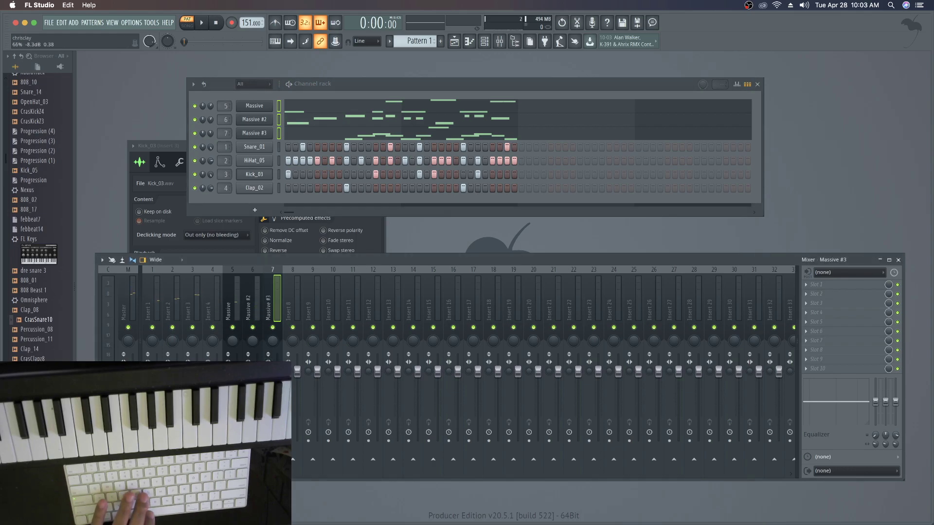
Reset the channel volumes of Massive, Massive #2 and Massive #3 to the default 78% during playback.
key("space")
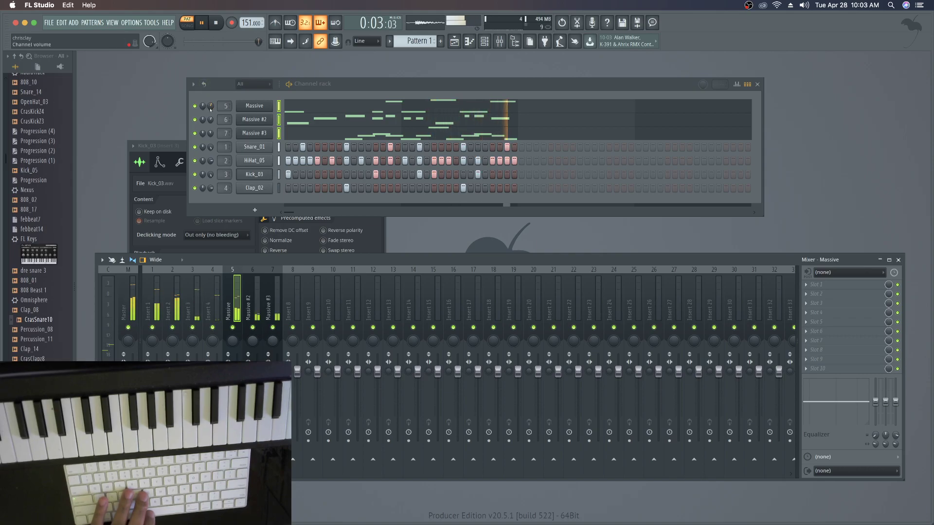
right_click(210, 109)
left_click(217, 114)
right_click(211, 120)
left_click(216, 124)
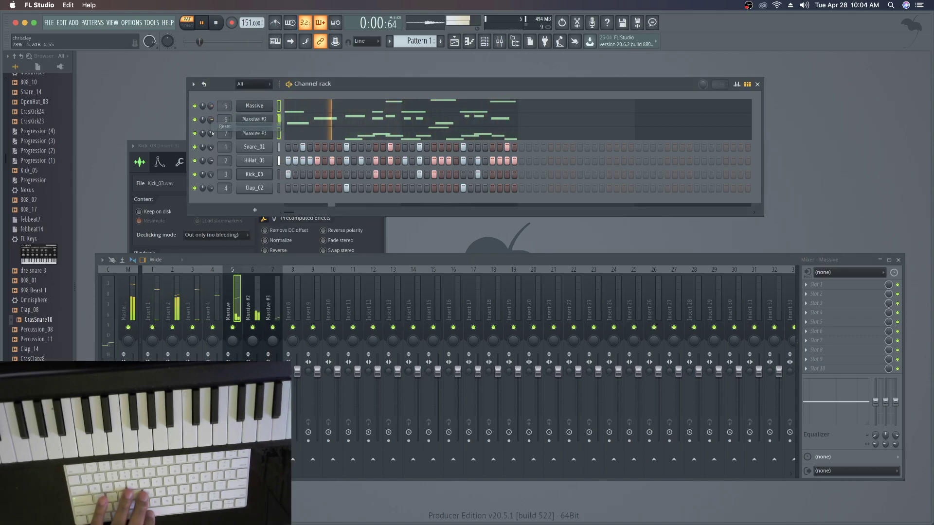
right_click(211, 134)
left_click(217, 141)
key("space")
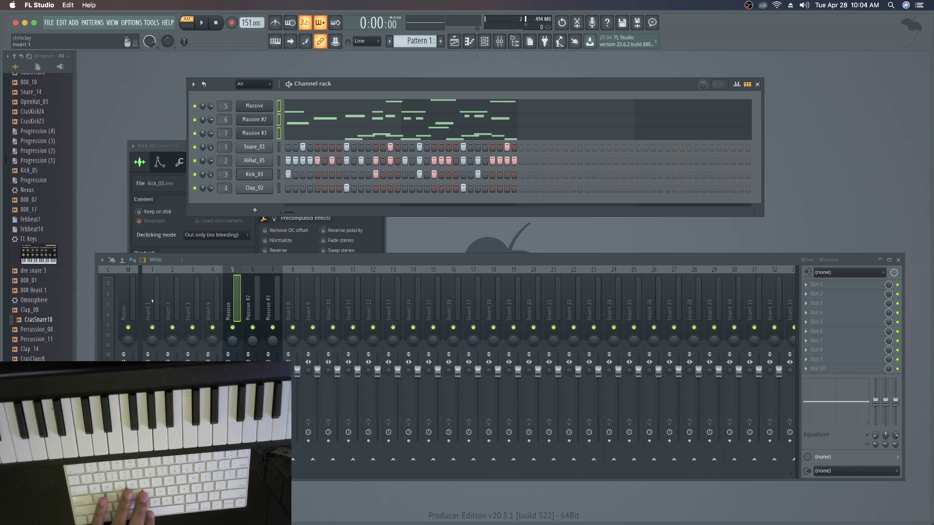
Solo the kick's mixer track, Insert 3, and set its volume to about 107% (1.8 dB).
left_click(133, 297)
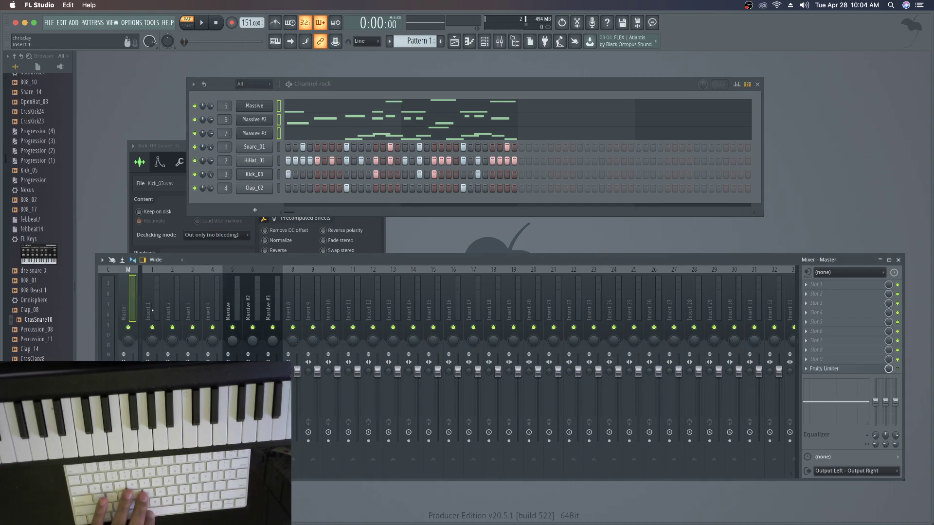
key("space")
right_click(173, 331)
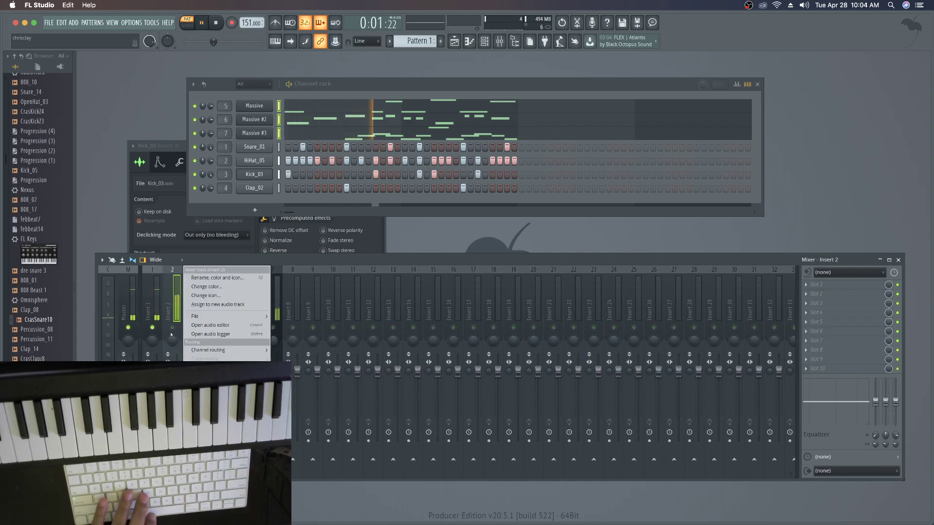
left_click(173, 331)
left_click(172, 329)
left_click(193, 328)
key("space")
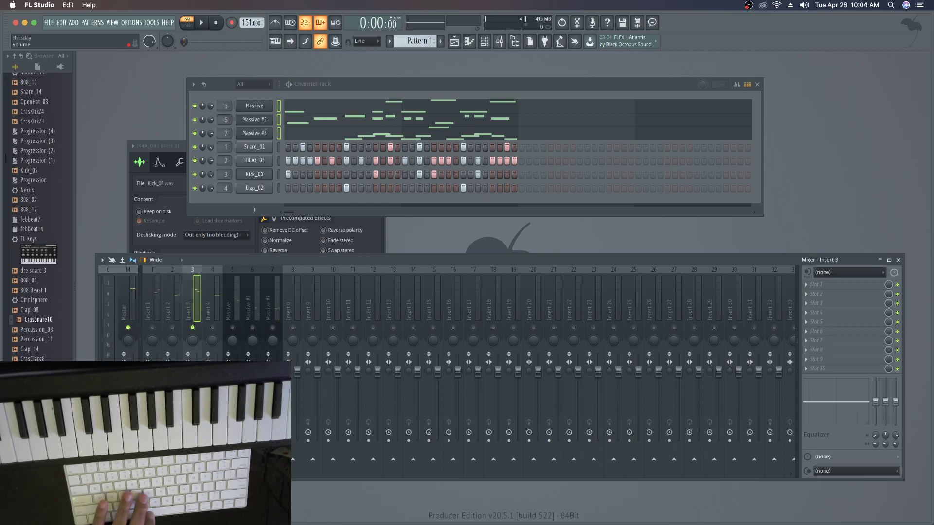
key("space")
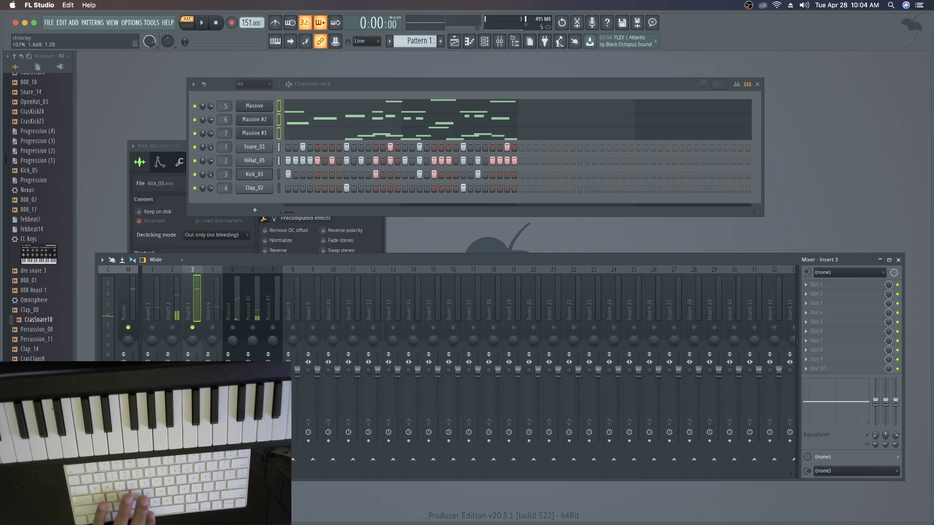
Unmute mixer Inserts 2, 1 and 4 one by one, lowering Insert 2 and setting Insert 1 to 92% and Insert 4 to 90%.
left_click(172, 328)
key("space")
key("space")
left_click_drag(177, 371, 177, 380)
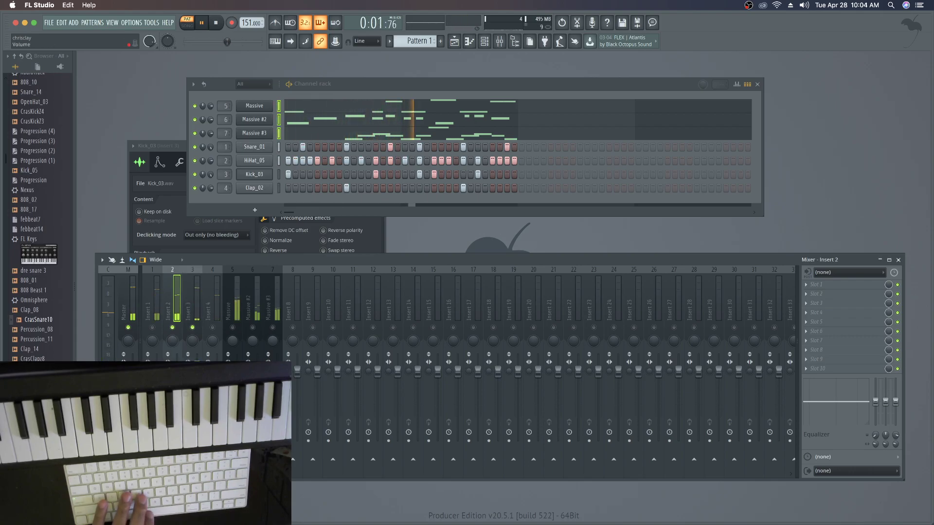
left_click_drag(157, 372, 157, 377)
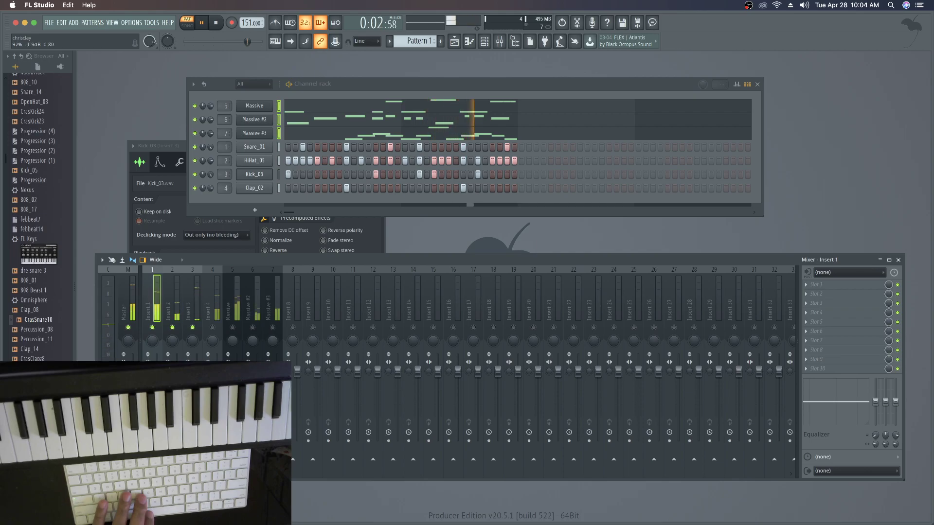
left_click(212, 328)
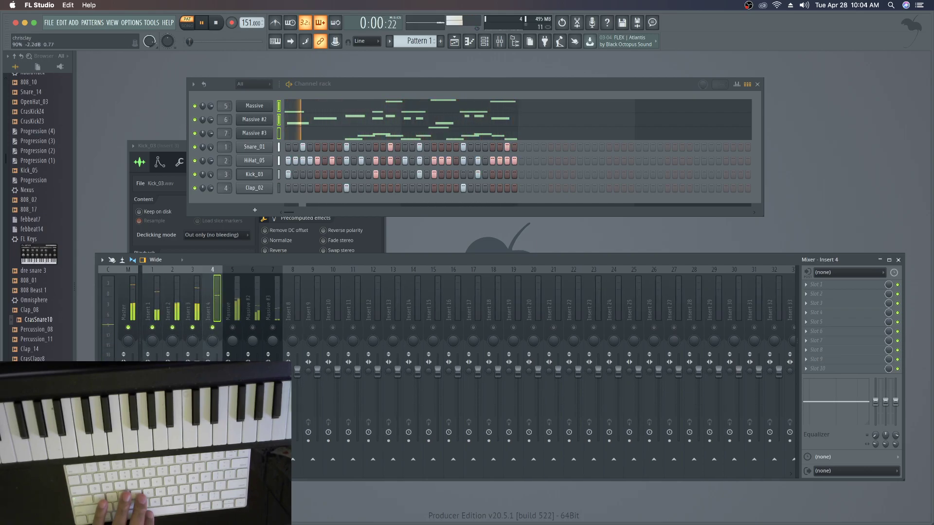
Unmute the Massive, Massive #2 and Massive #3 mixer tracks, lowering the volumes of Massive and Massive #3.
left_click(232, 327)
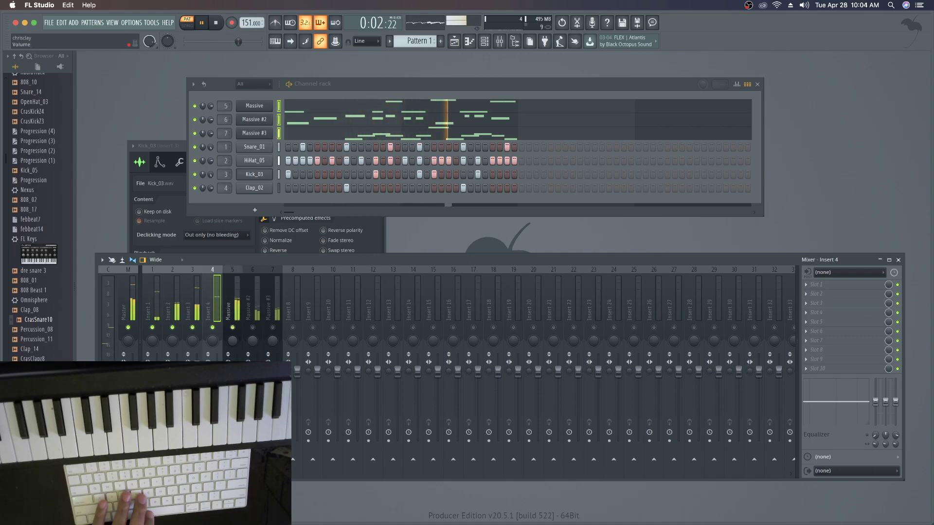
left_click_drag(237, 374, 236, 387)
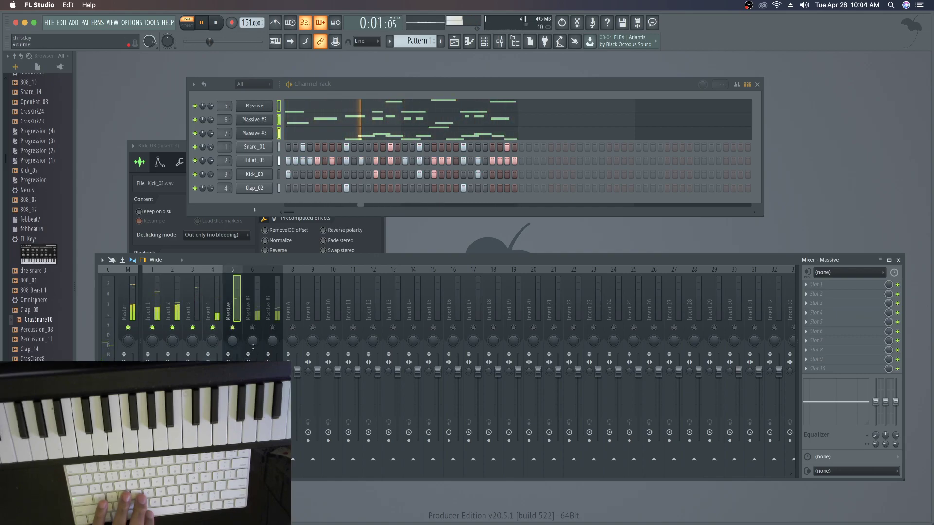
left_click(252, 328)
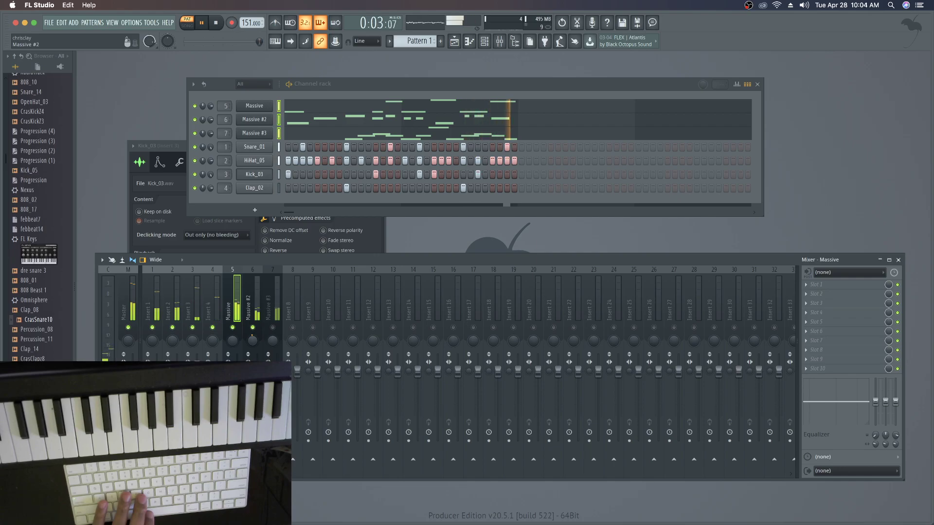
left_click(273, 328)
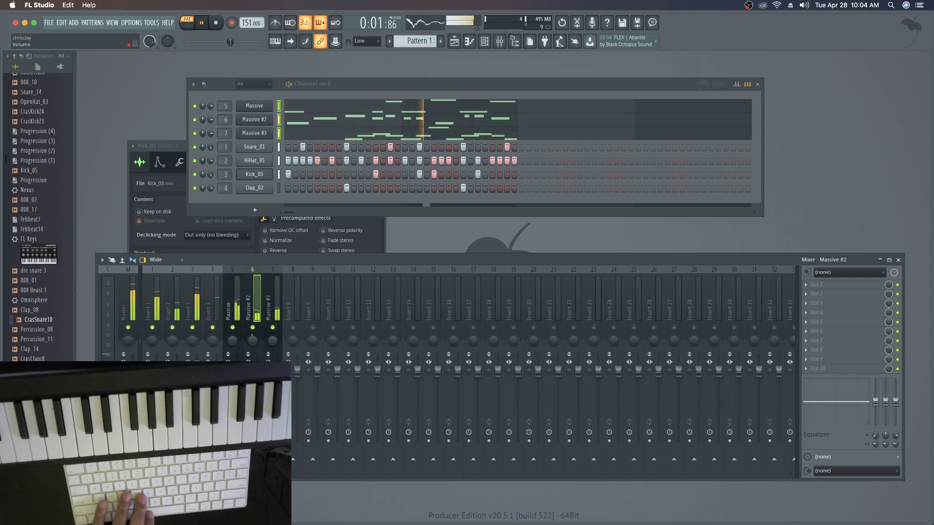
left_click_drag(276, 373, 277, 399)
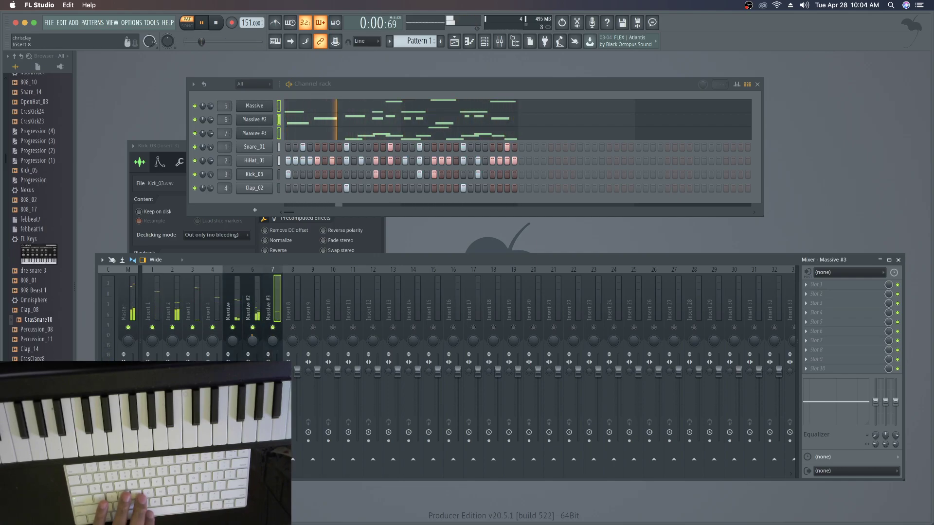
Add a Fruity Multiband Compressor to the Master track's first effect slot and load its Mastering 2.4dB preset.
left_click(129, 312)
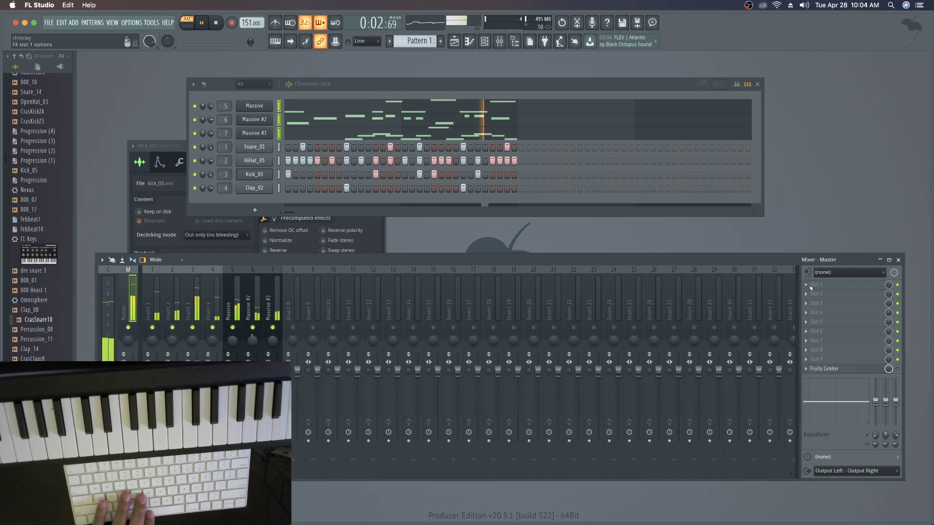
left_click(807, 285)
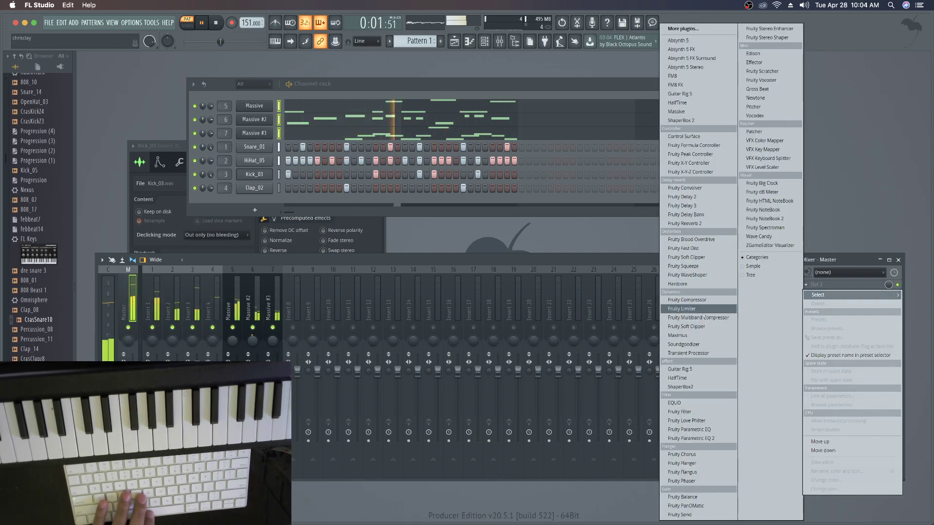
left_click(700, 317)
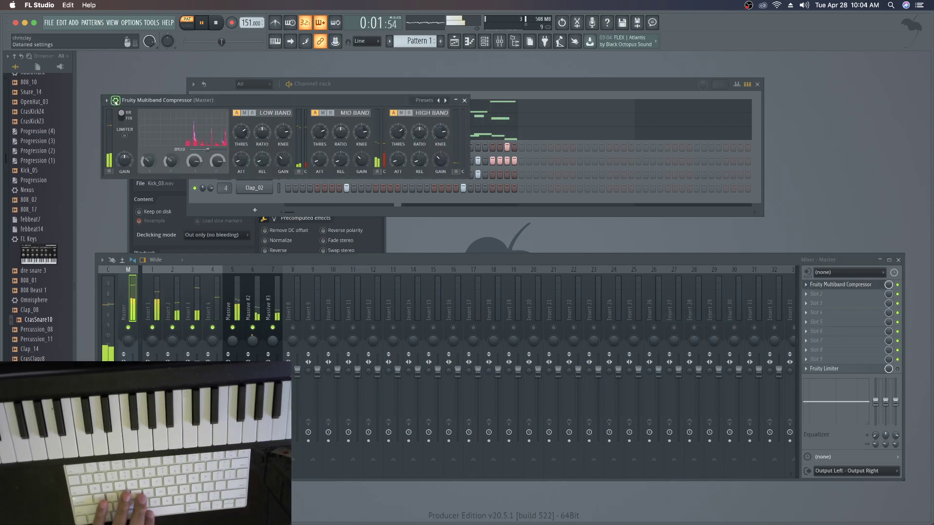
left_click(106, 100)
mouse_move(126, 136)
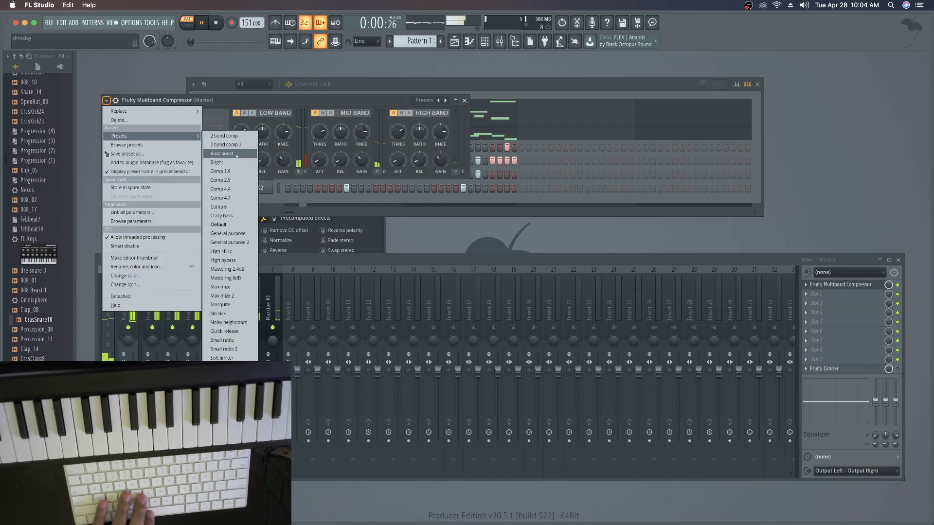
left_click(228, 269)
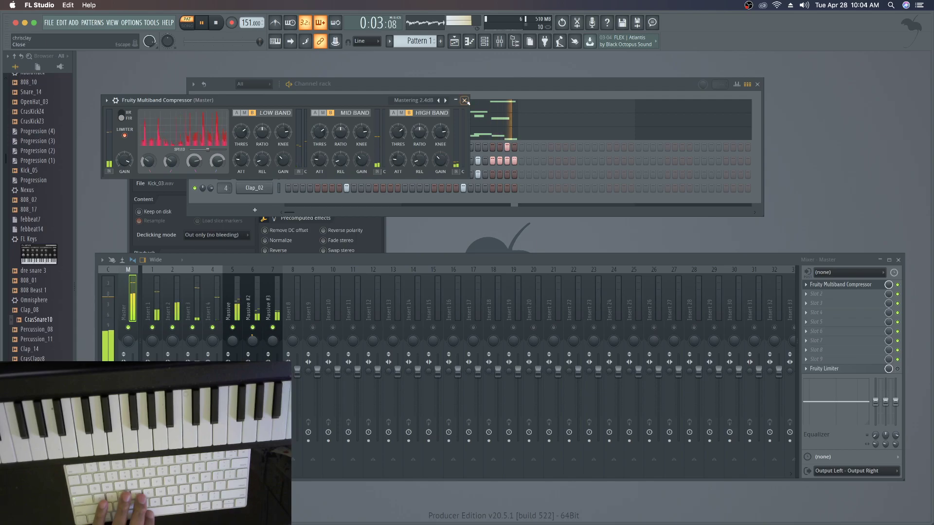
left_click(465, 100)
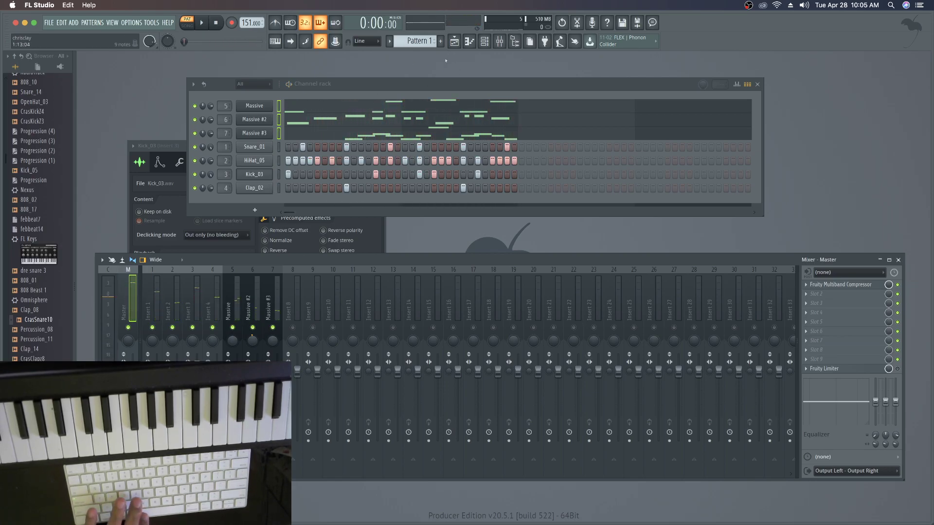
Play the pattern with the Massive #2 notes open in the piano roll, then close the piano roll.
left_click(317, 123)
key("space")
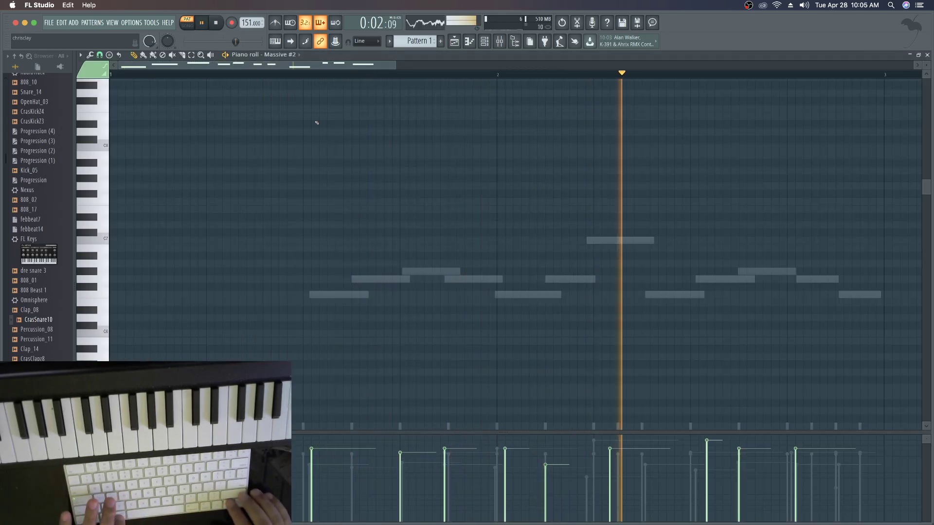
key("space")
key("space")
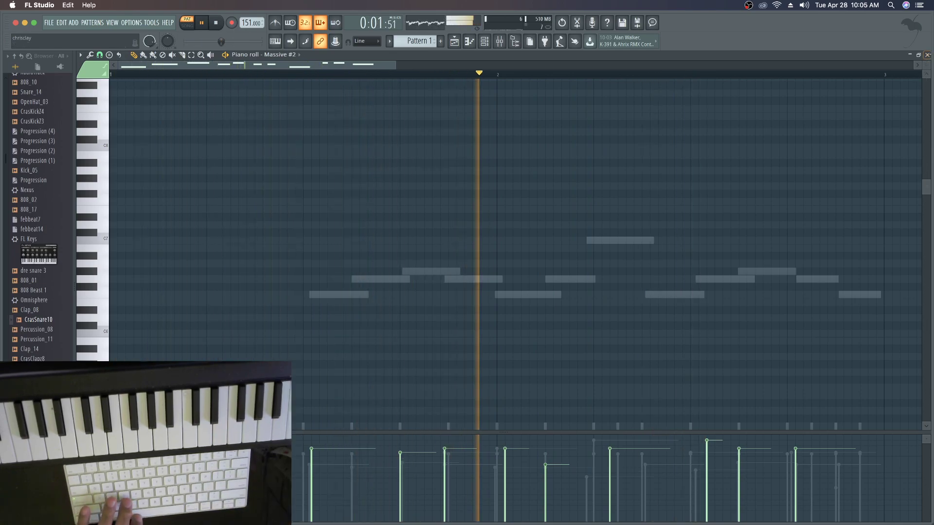
left_click(928, 56)
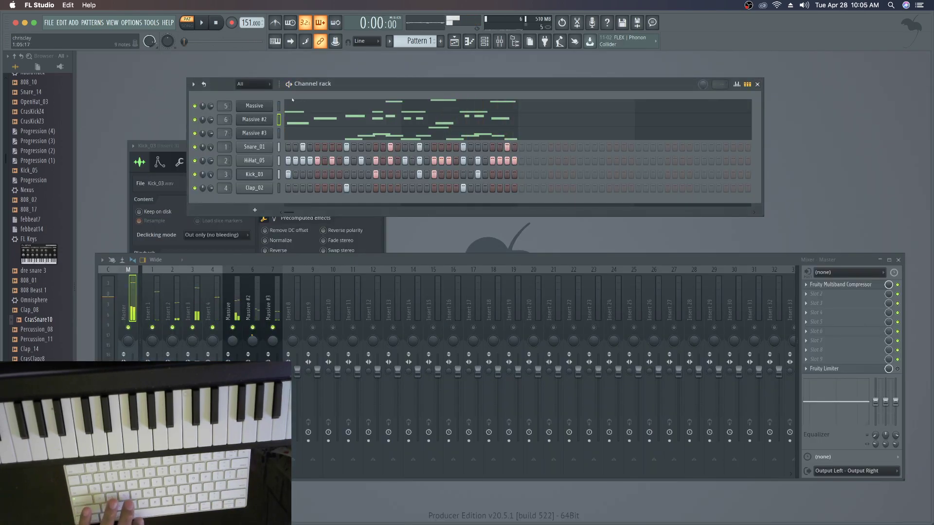
Open the playlist and split Pattern 1 by channel into separate patterns.
left_click(275, 41)
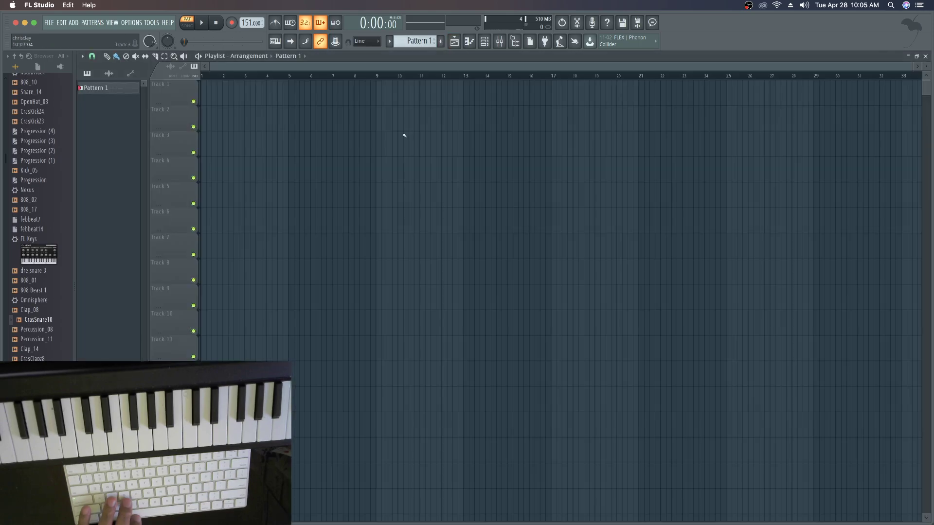
right_click(112, 89)
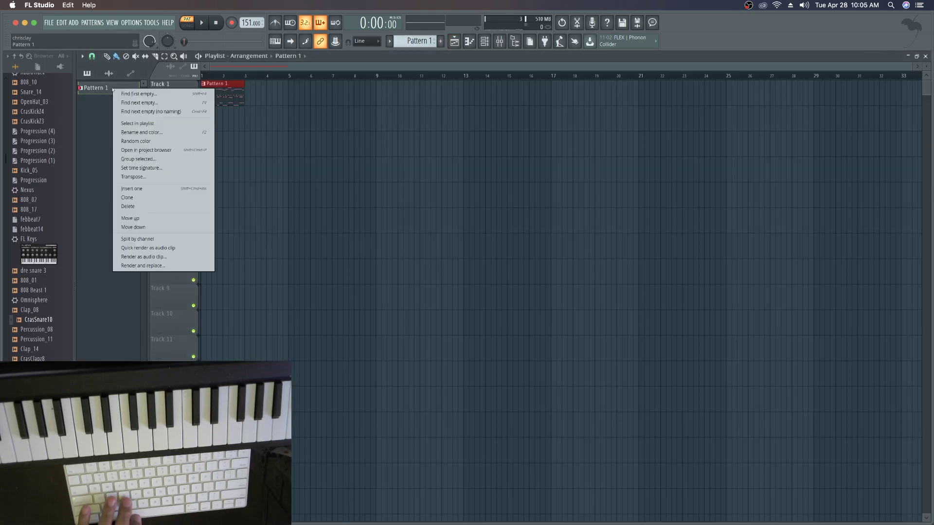
left_click(145, 239)
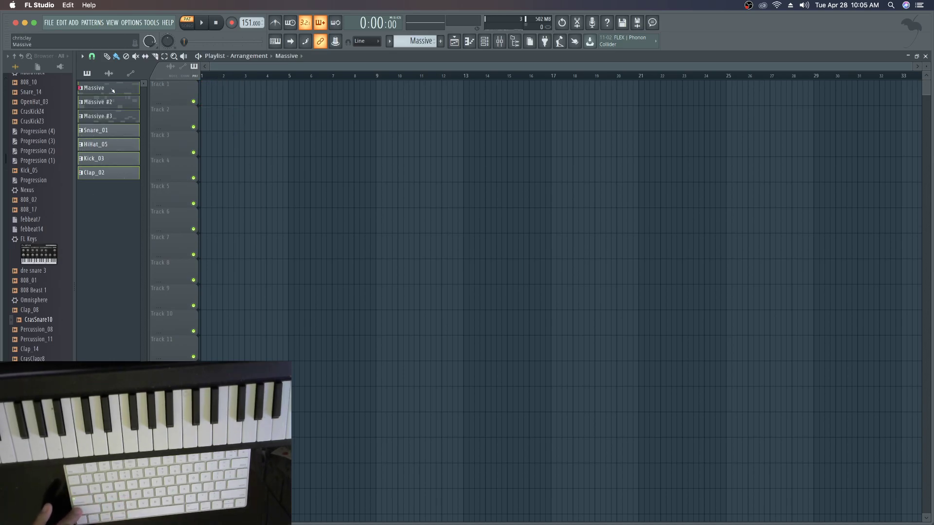
Place the seven split patterns at bar 1 on Tracks 1 to 7 and duplicate the clips through bar 32.
left_click_drag(187, 91, 215, 89)
key("ctrl+b")
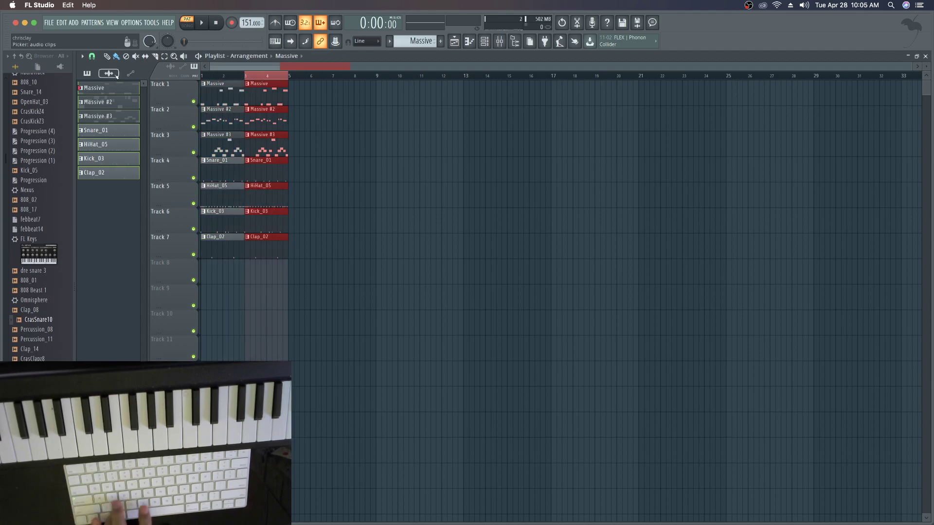
key("ctrl+a")
key("ctrl+b")
key("ctrl+a")
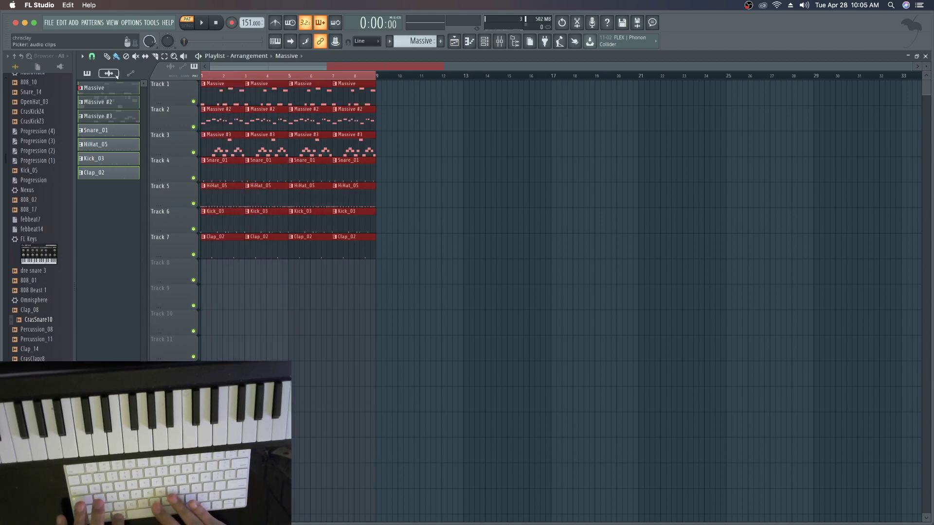
key("ctrl+b")
key("ctrl+a")
key("ctrl+b")
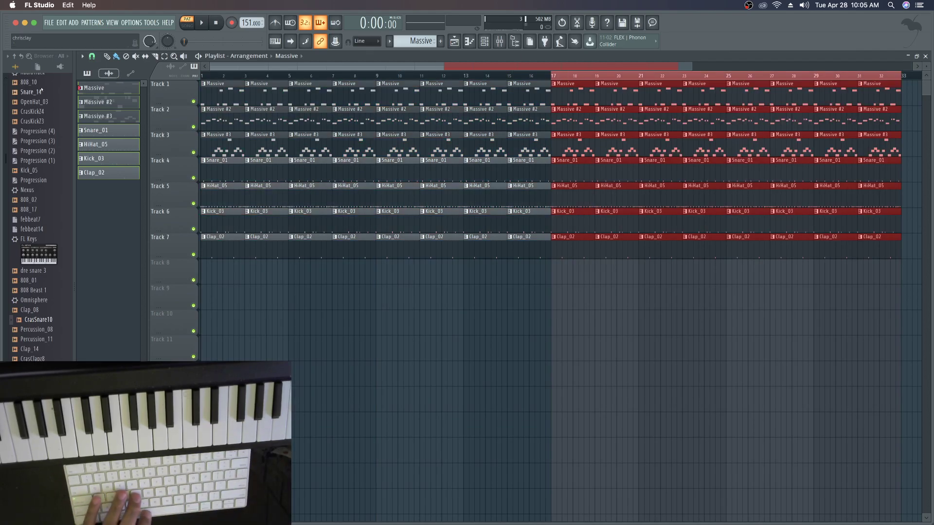
Delete the Massive #3, snare, hi-hat, kick and clap clips in bars 1 to 4 and play the song.
right_click(229, 167)
right_click(230, 192)
right_click(229, 217)
right_click(229, 237)
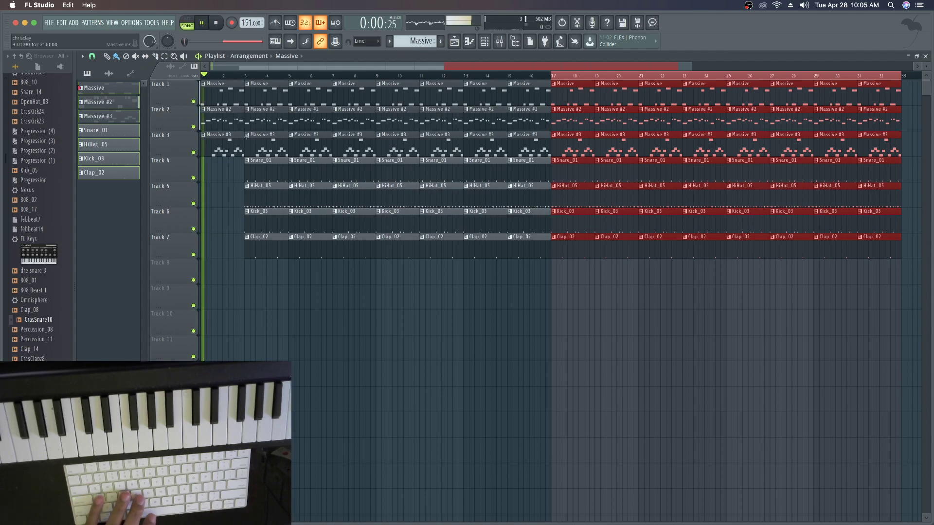
right_click(230, 143)
key("space")
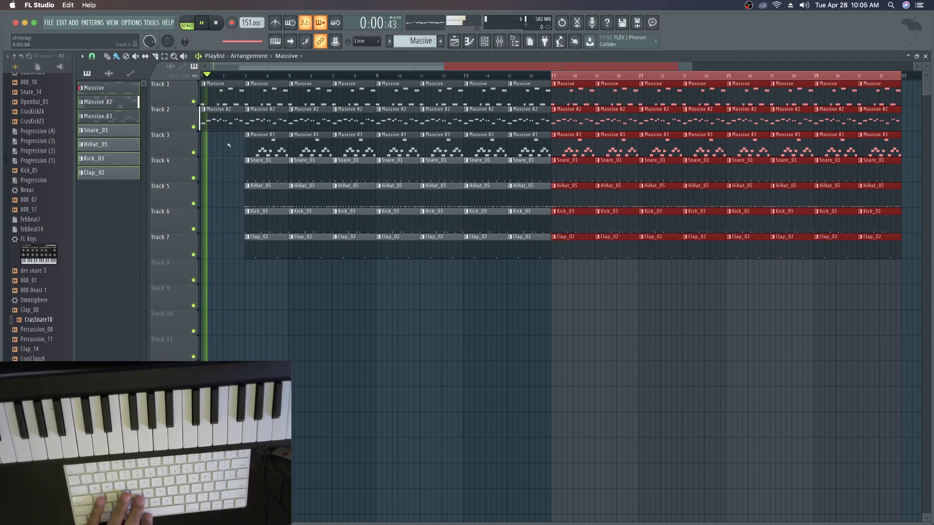
right_click(264, 146)
right_click(262, 168)
right_click(262, 192)
right_click(260, 218)
right_click(259, 241)
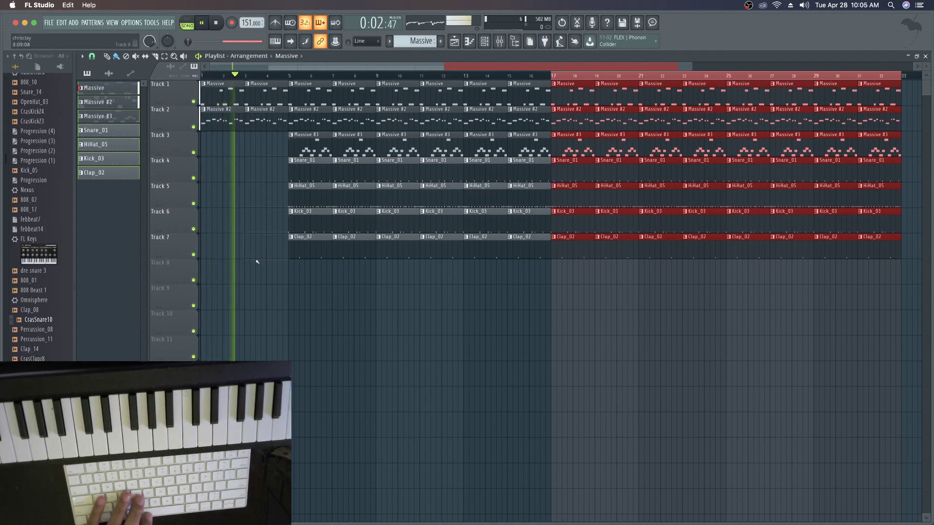
Clear Massive #3, Snare_01, Kick_03 and Clap_02 from bars 5 to 8, keeping HiHat_05 clips from bar 5 onward.
right_click(308, 155)
right_click(306, 167)
right_click(305, 192)
right_click(303, 217)
right_click(303, 241)
mouse_move(338, 199)
left_mouse_down()
mouse_move(328, 199)
mouse_move(345, 198)
left_mouse_up()
key("space")
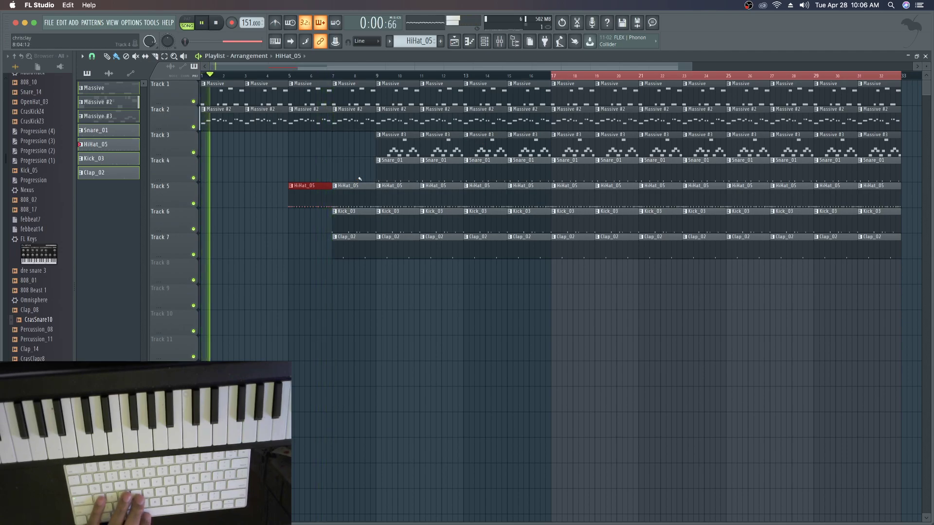
right_click(339, 227)
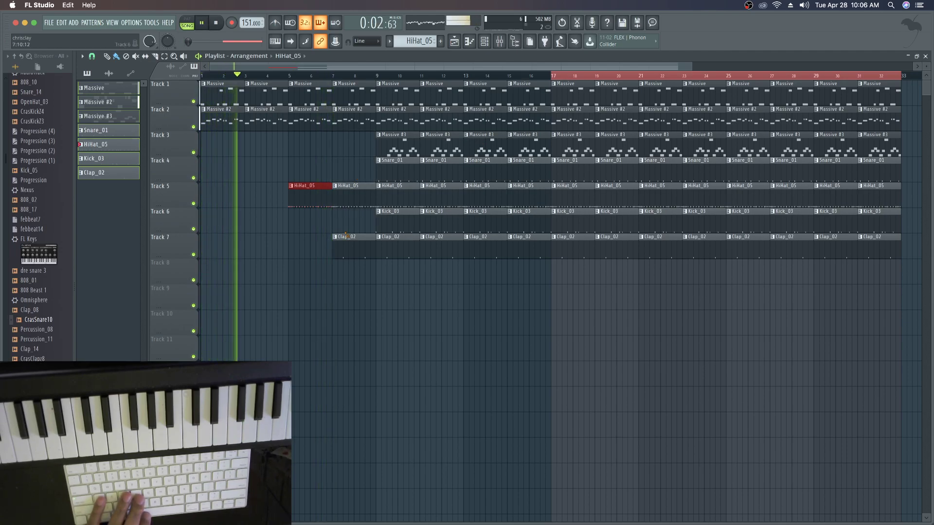
right_click(346, 239)
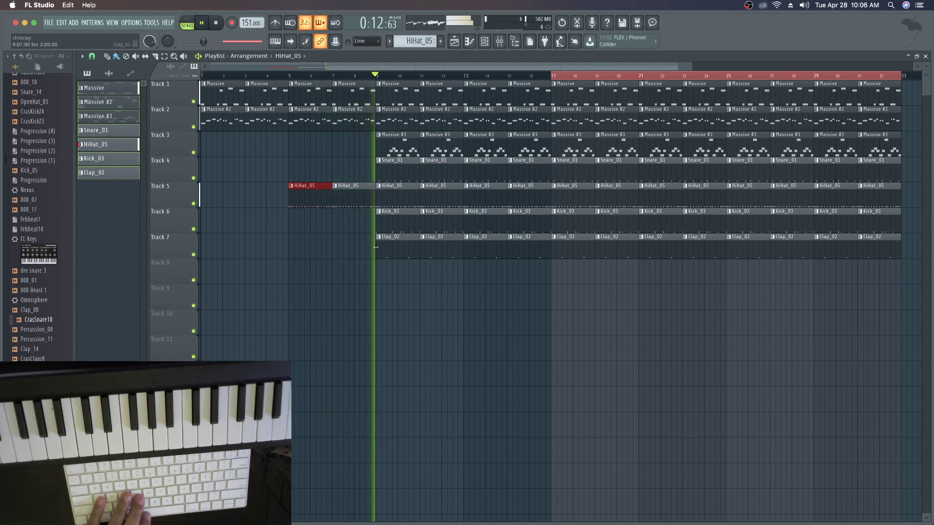
Delete the Massive #3 clips in bars 9 to 16 and clear the playlist selection.
right_click(396, 146)
right_click(441, 146)
right_click(484, 146)
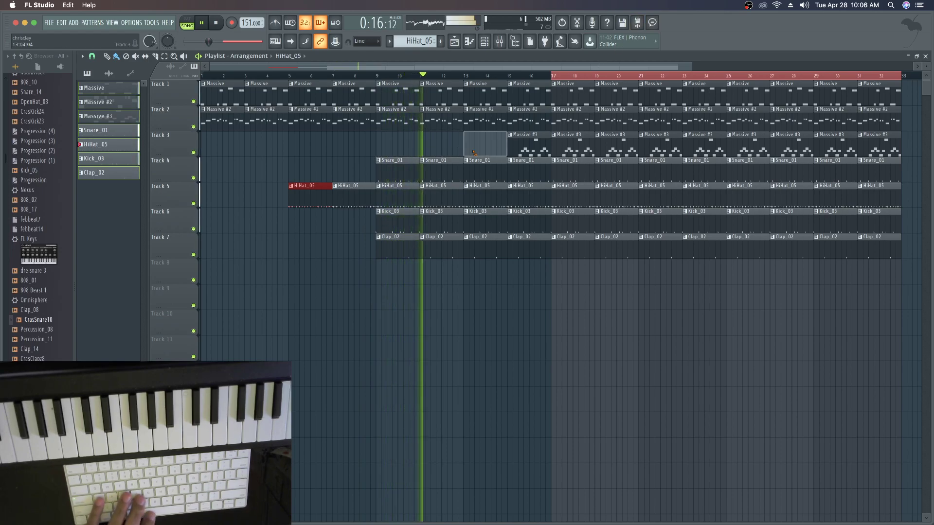
right_click(519, 147)
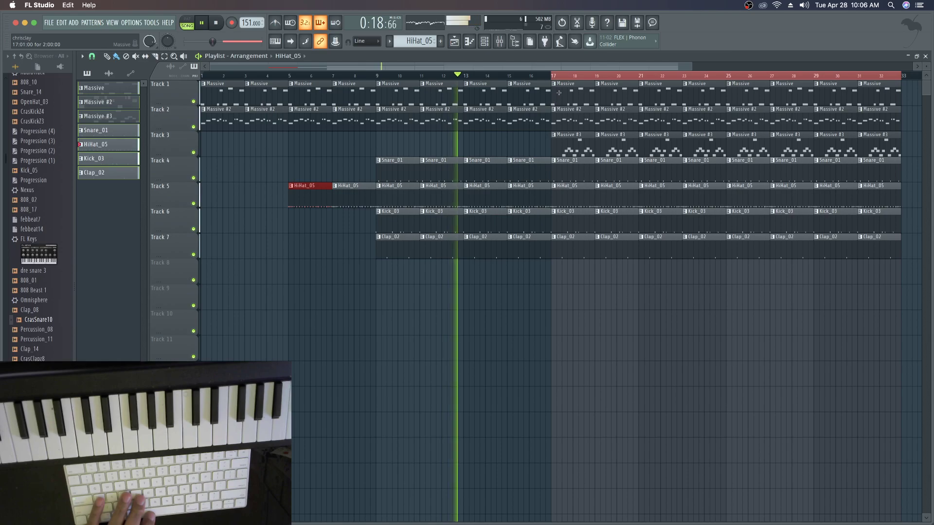
key("super+d")
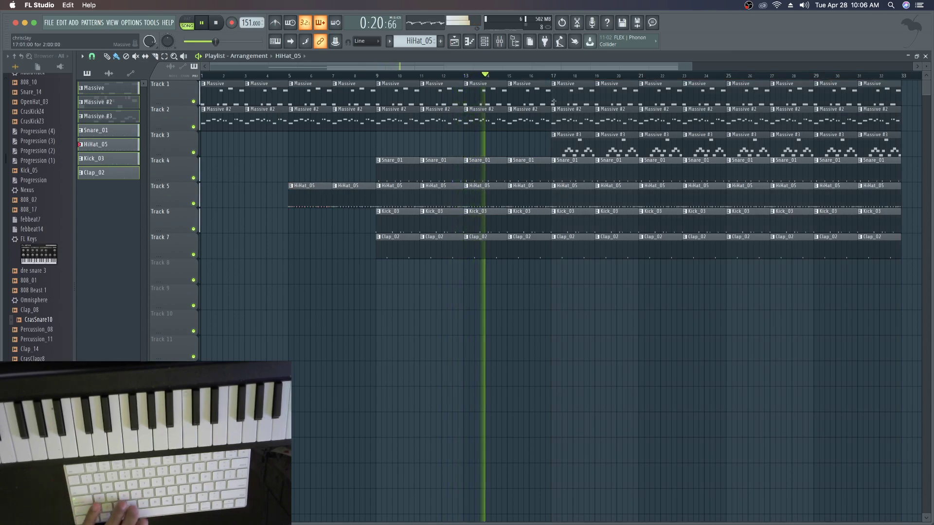
Delete the snare, hi-hat, kick and clap clips in bars 17 to 20.
right_click(573, 171)
right_click(576, 197)
right_click(579, 222)
right_click(581, 246)
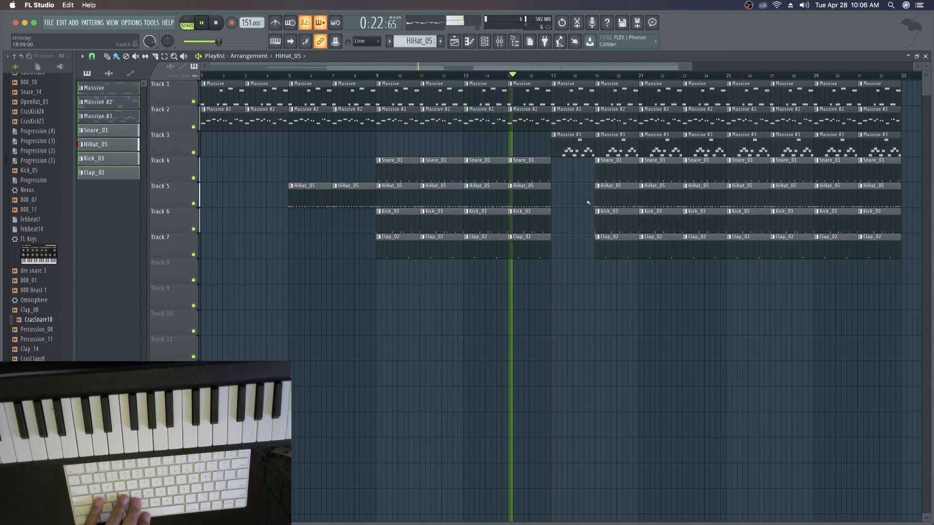
right_click(590, 171)
right_click(591, 197)
right_click(593, 221)
right_click(594, 246)
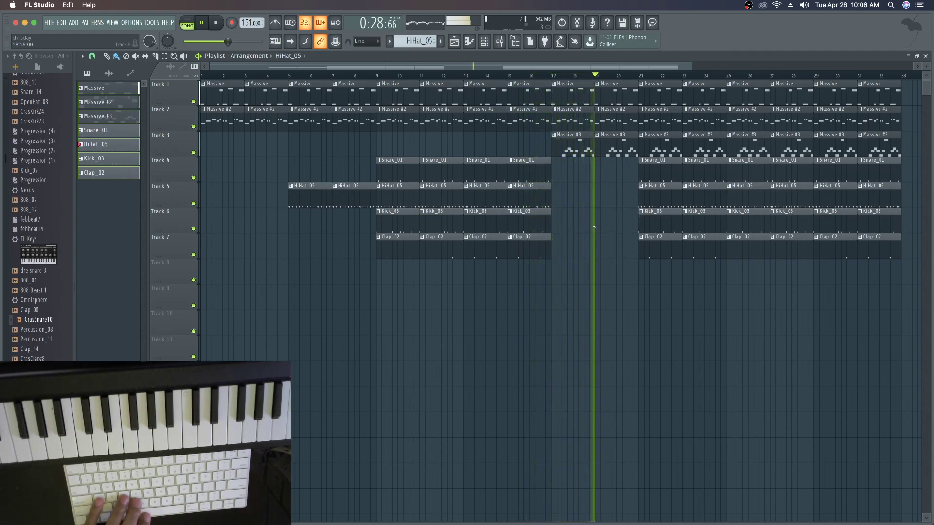
Delete all drum clips in bars 21 and 22, and only the snare, kick and clap clips in bars 23 and 24.
right_click(652, 171)
right_click(652, 197)
right_click(652, 222)
right_click(652, 246)
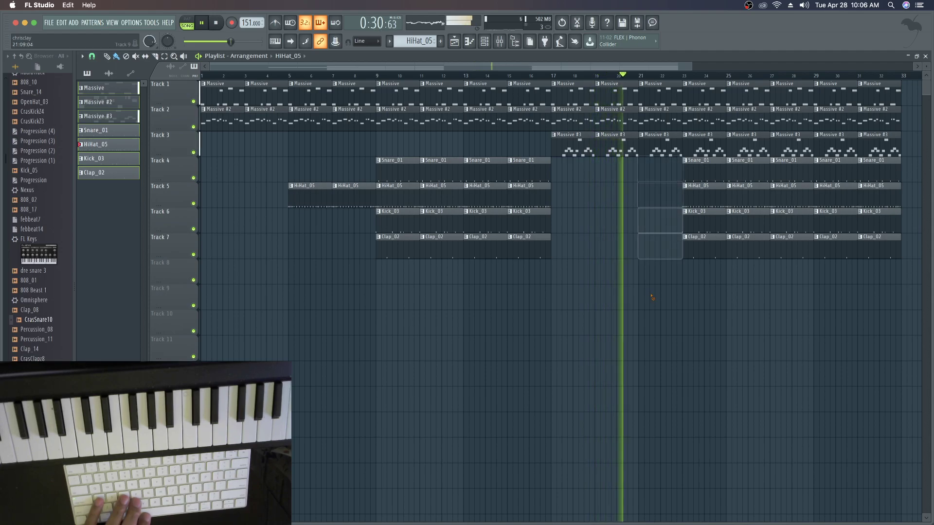
right_click(700, 173)
right_click(702, 222)
right_click(702, 246)
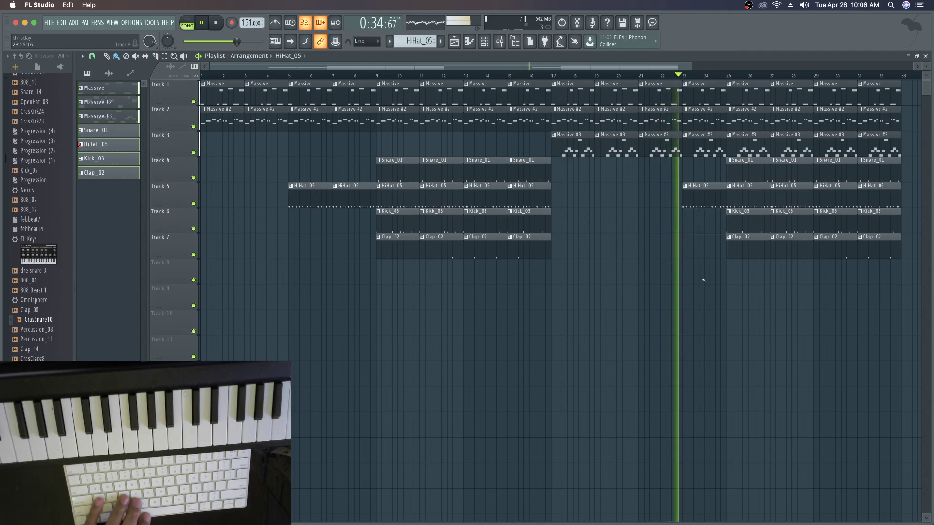
Delete the Massive #2 and Massive #3 clips in bars 25 to 32.
right_click(750, 139)
right_click(752, 128)
right_click(783, 127)
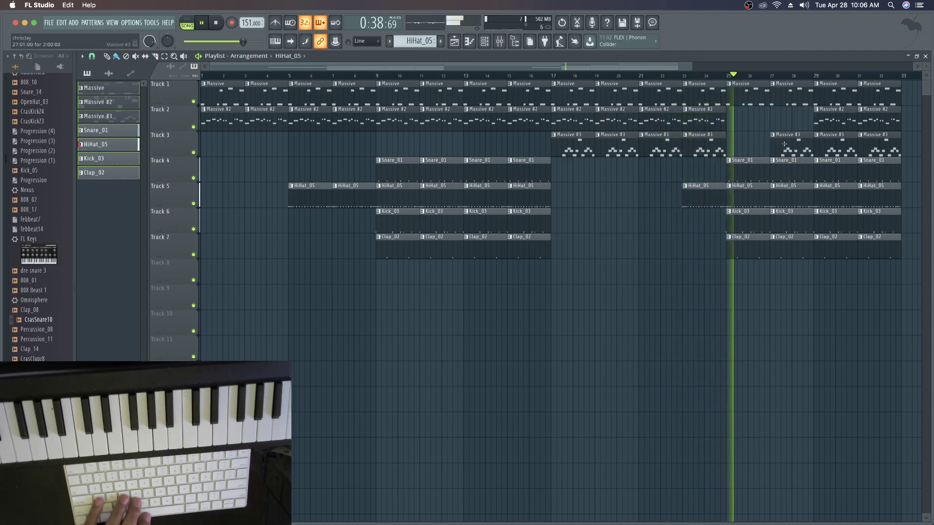
right_click(790, 142)
right_click(822, 124)
right_click(825, 141)
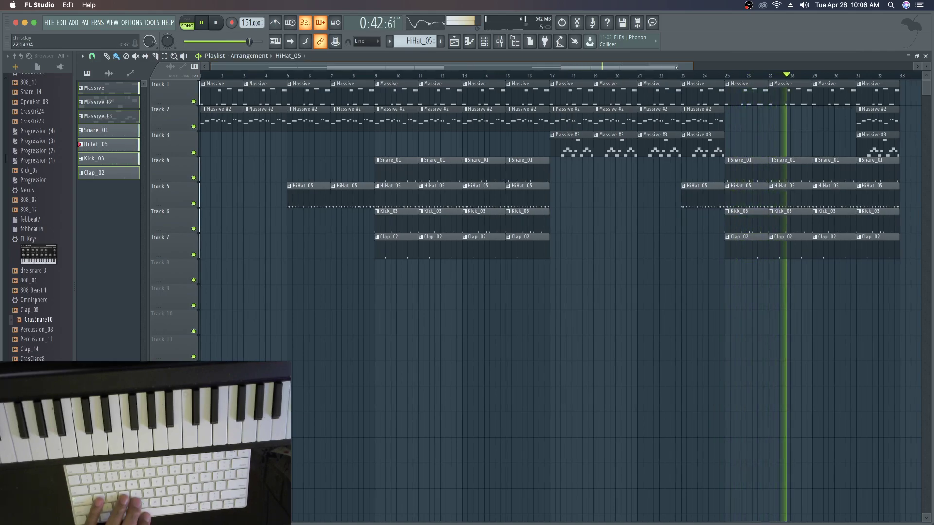
left_click_drag(673, 67, 713, 67)
right_click(812, 122)
right_click(814, 145)
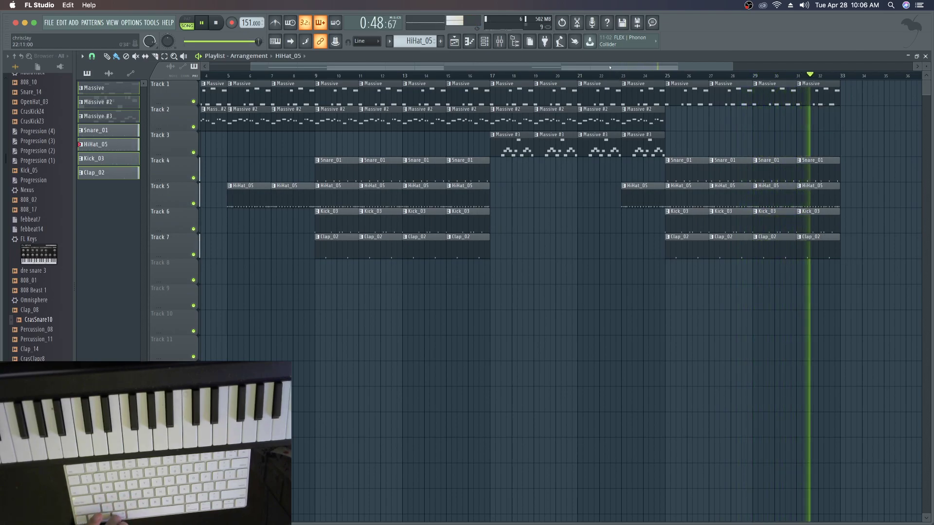
Place the sober_riser_classic_white_noise sample on Track 10 starting partway through bar 2, and open its sample settings.
left_click_drag(610, 67, 565, 79)
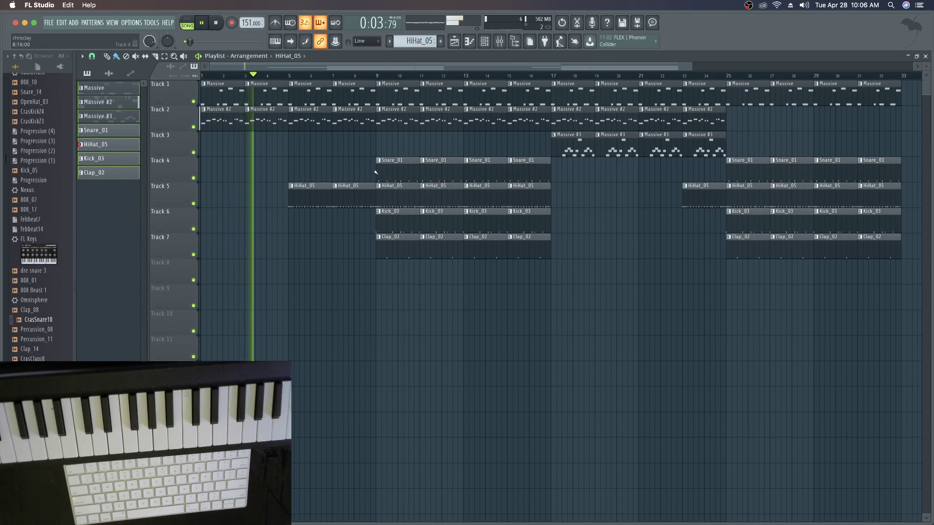
scroll(16, 286, "up", 5)
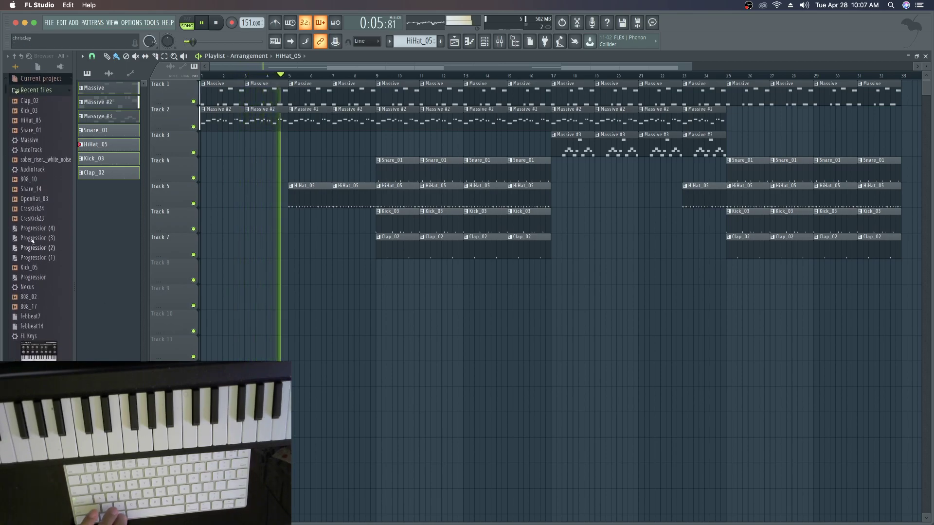
left_click_drag(33, 161, 271, 317)
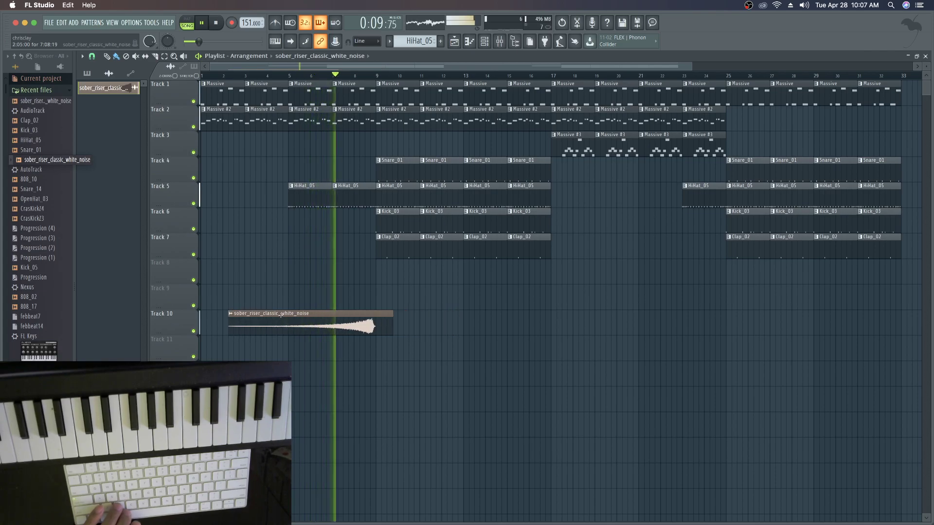
double_click(271, 317)
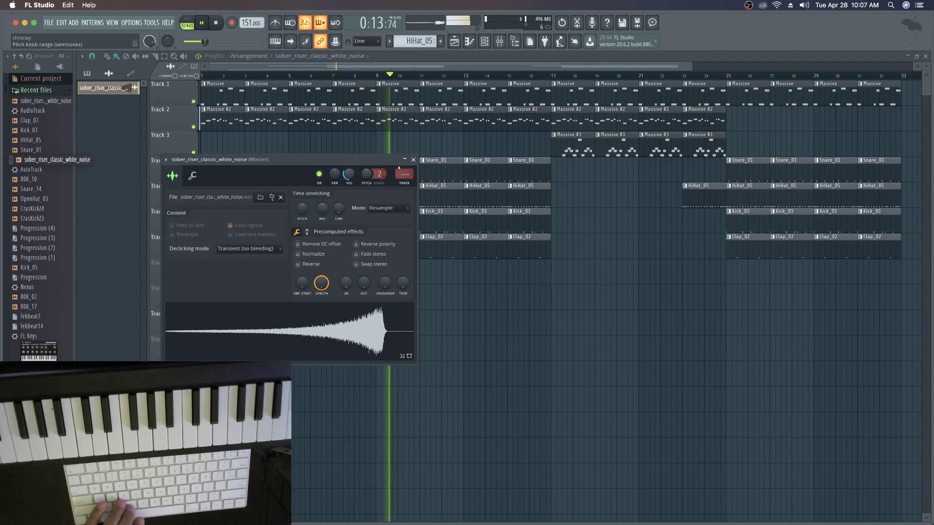
Shift the white-noise riser on Track 10 slightly later so its peak lands at bar 9, and play the song from the start.
left_click(413, 160)
key("space")
key("space")
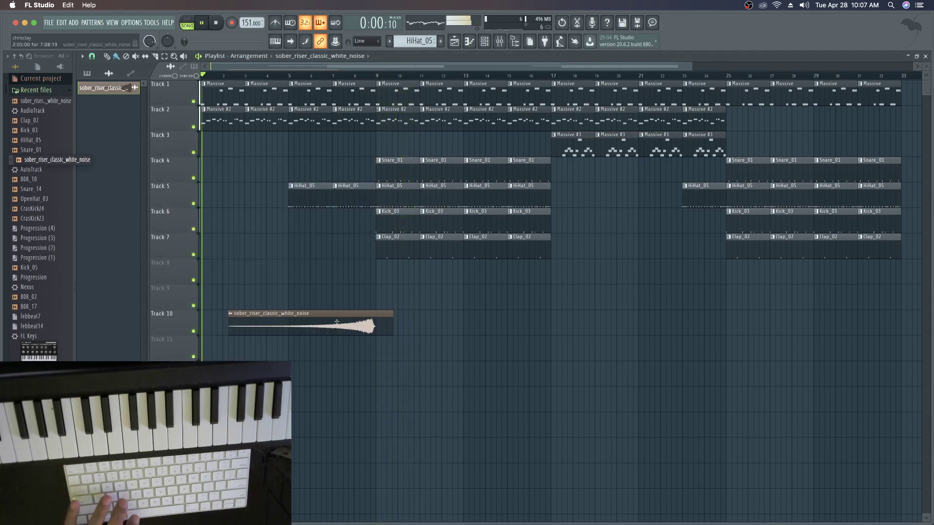
left_click_drag(337, 315, 348, 319)
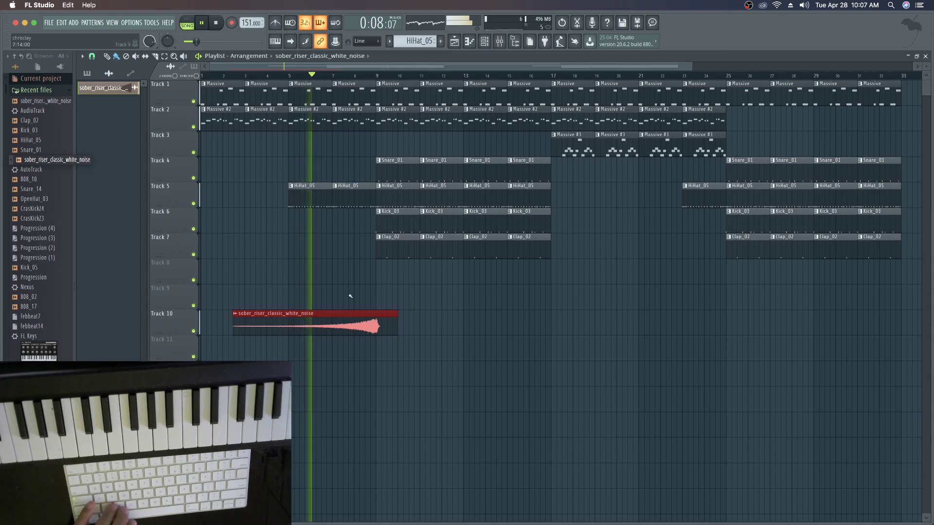
double_click(339, 312)
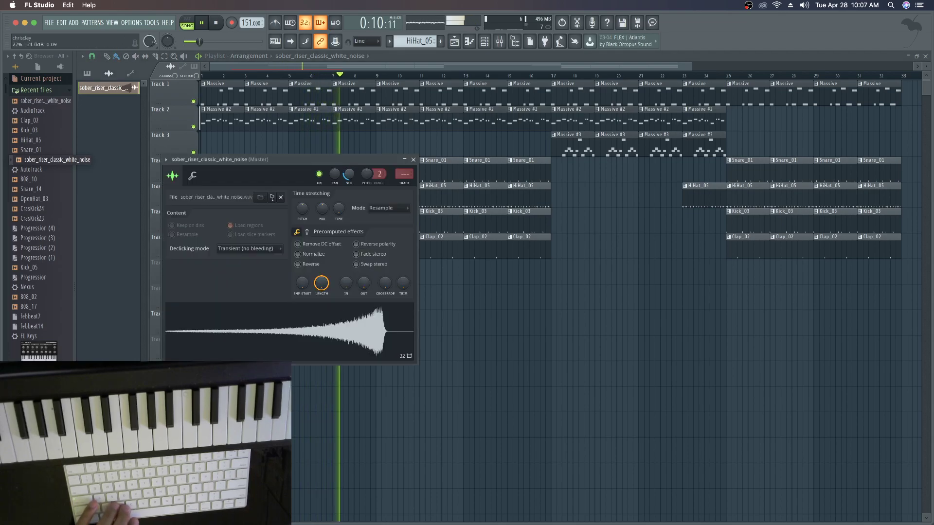
left_click(413, 160)
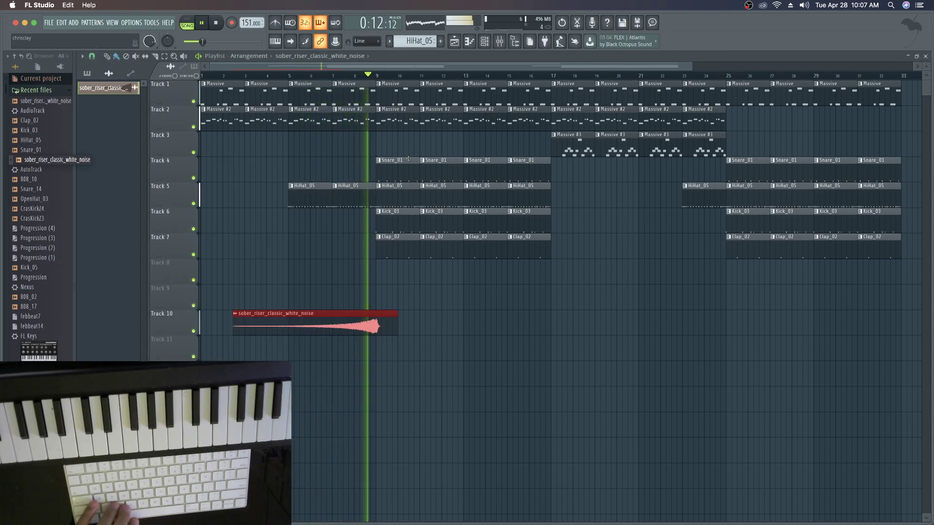
Copy the white-noise riser clip along Track 10 so it starts partway through bar 18 and peaks at bar 25, and deselect it.
key("super+d")
left_click(352, 314)
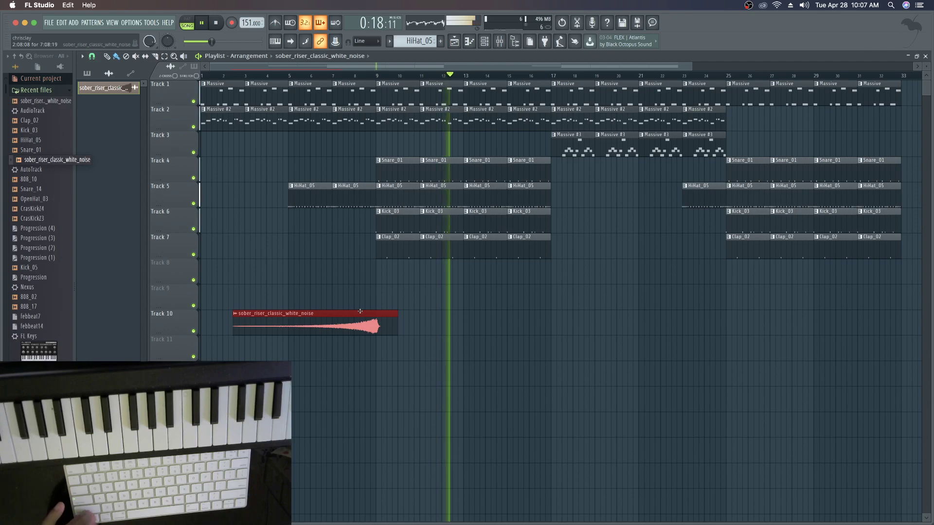
left_click_drag(360, 312, 710, 304)
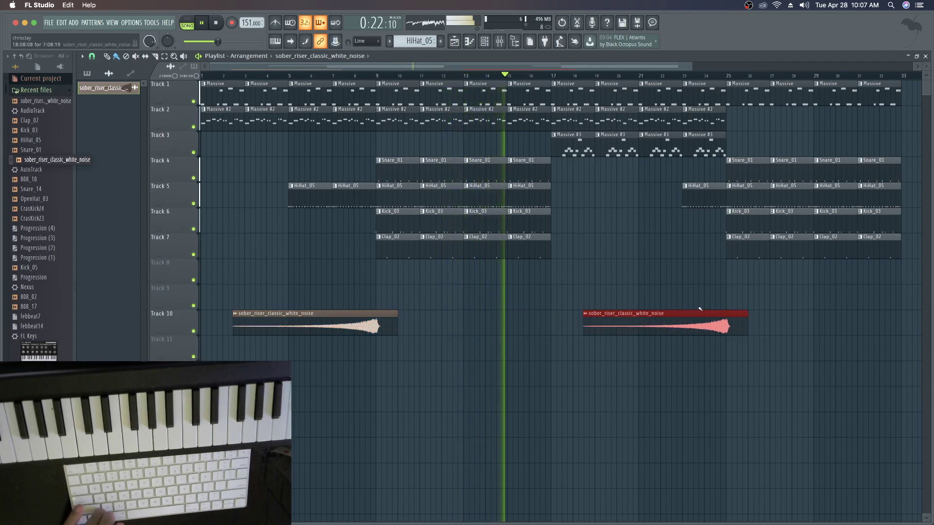
left_click(691, 303, "super")
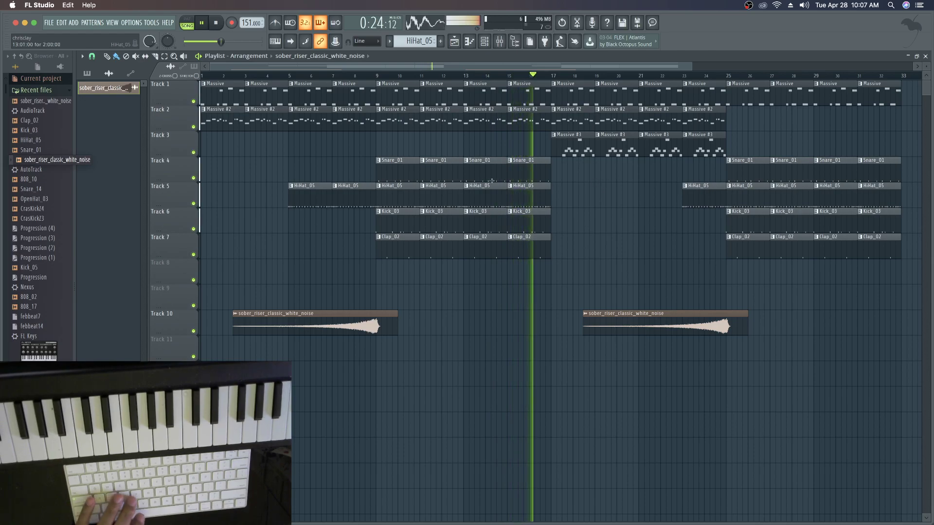